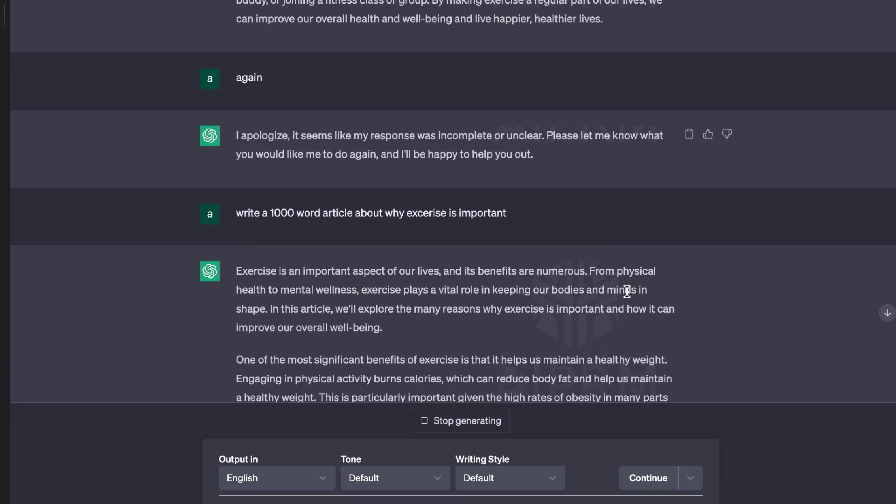
Step: Read through the generated 1000-word article on why exercise is important, down to its conclusion
{"action": "scroll", "coordinate": [627, 291], "scroll_direction": "down", "scroll_amount": 5}
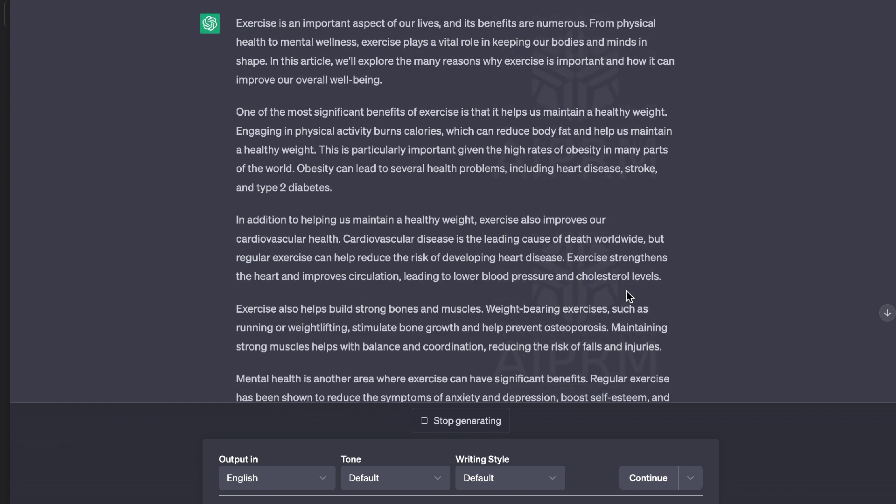
{"action": "scroll", "coordinate": [627, 295], "scroll_direction": "down", "scroll_amount": 2}
{"action": "scroll", "coordinate": [627, 291], "scroll_direction": "down", "scroll_amount": 4}
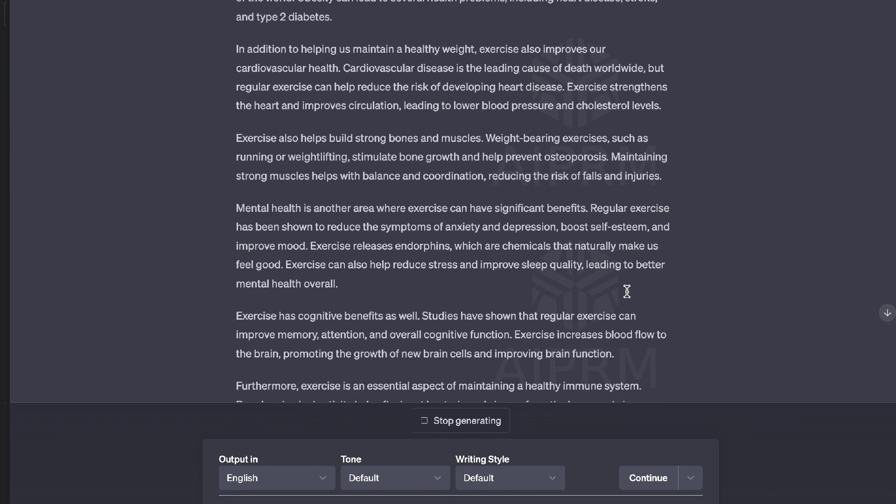
{"action": "scroll", "coordinate": [626, 291], "scroll_direction": "down", "scroll_amount": 6}
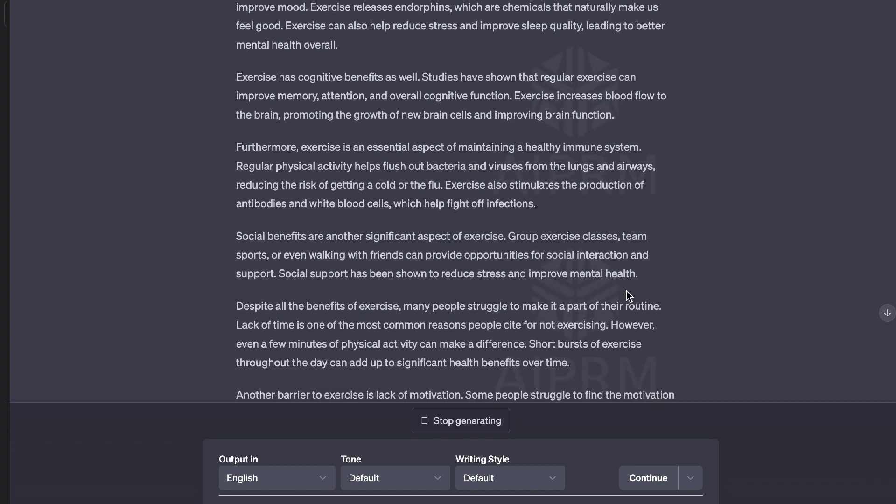
{"action": "scroll", "coordinate": [626, 291], "scroll_direction": "down", "scroll_amount": 3}
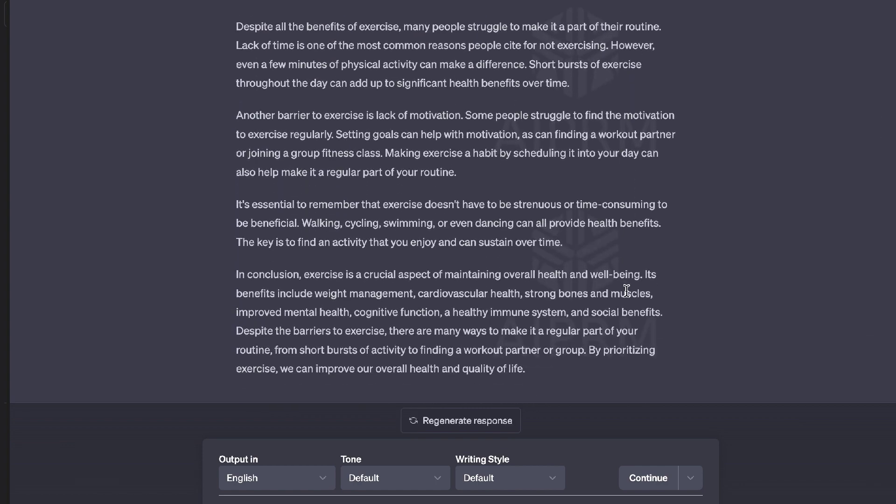
{"action": "key", "text": "super+shift+5"}
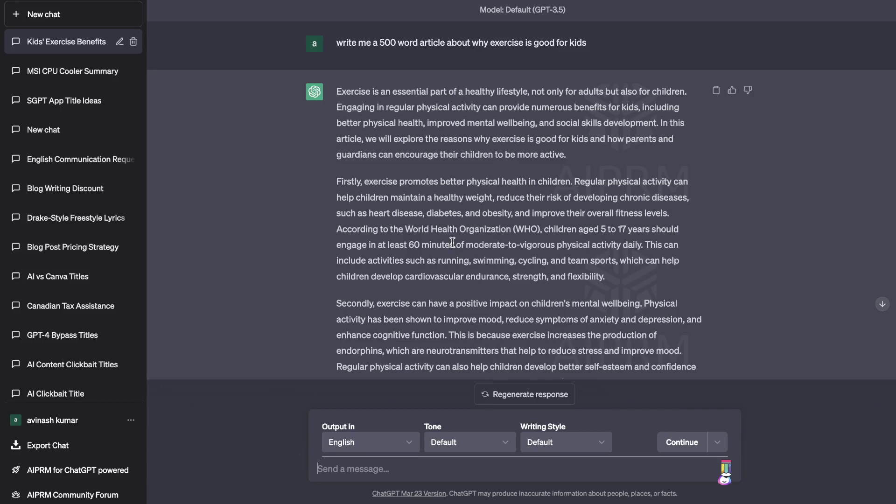
Step: Read through the 500-word article about why exercise is good for kids, down to the expert blog writer prompt
{"action": "scroll", "coordinate": [452, 242], "scroll_direction": "down", "scroll_amount": 1}
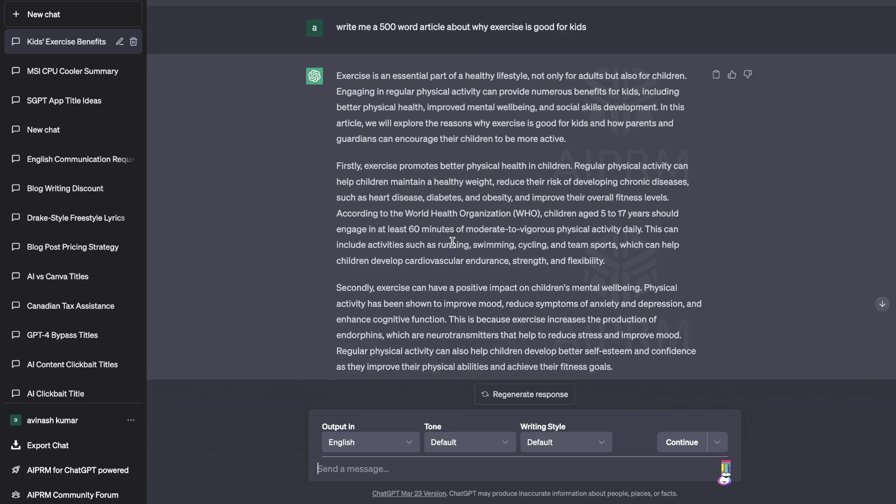
{"action": "scroll", "coordinate": [452, 242], "scroll_direction": "down", "scroll_amount": 1}
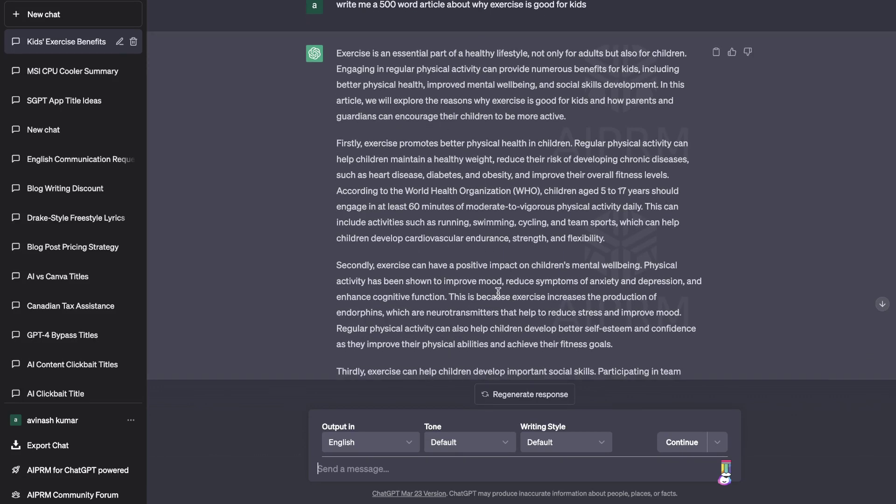
{"action": "scroll", "coordinate": [499, 293], "scroll_direction": "down", "scroll_amount": 10}
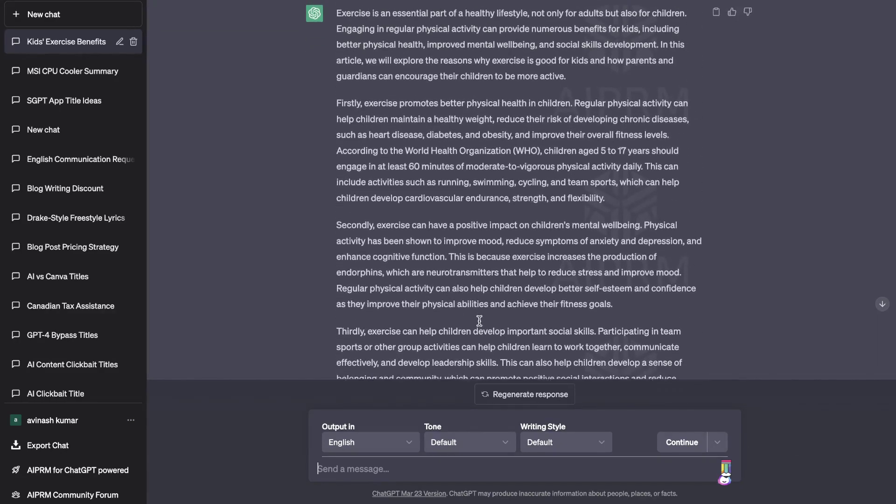
{"action": "scroll", "coordinate": [480, 320], "scroll_direction": "down", "scroll_amount": 6}
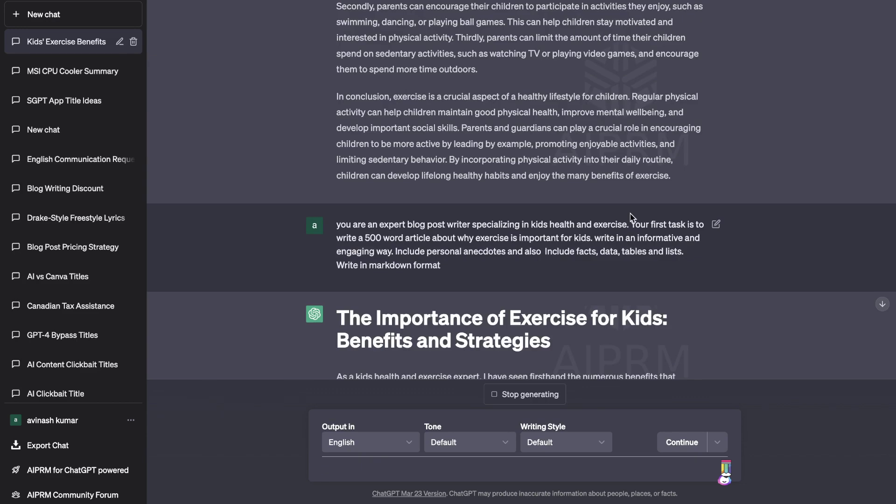
Step: Examine the expert blog post writer prompt and the introduction and first benefit sections of the article generated from it
{"action": "scroll", "coordinate": [630, 217], "scroll_direction": "down", "scroll_amount": 1}
{"action": "scroll", "coordinate": [492, 214], "scroll_direction": "down", "scroll_amount": 1}
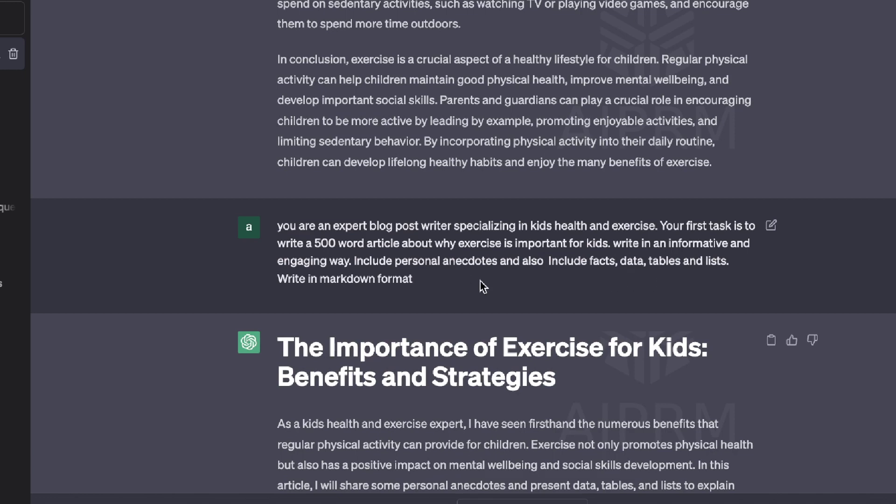
{"action": "scroll", "coordinate": [446, 233], "scroll_direction": "up", "scroll_amount": 9}
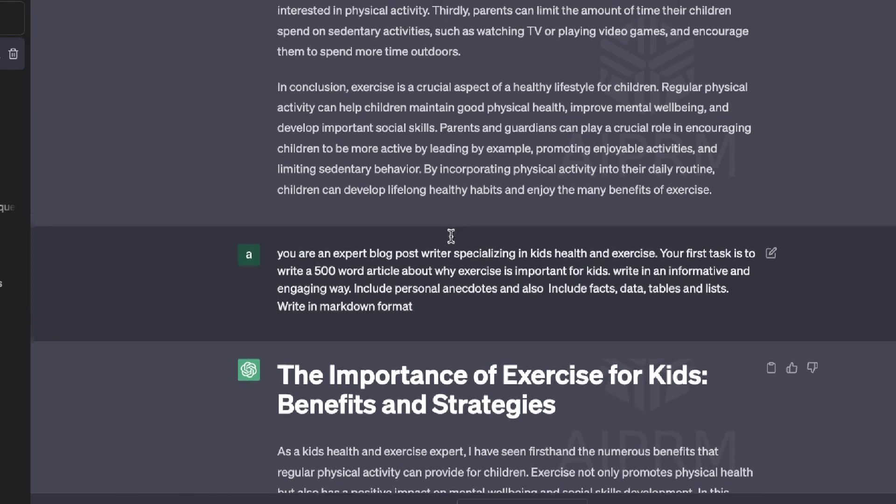
{"action": "scroll", "coordinate": [452, 240], "scroll_direction": "down", "scroll_amount": 15}
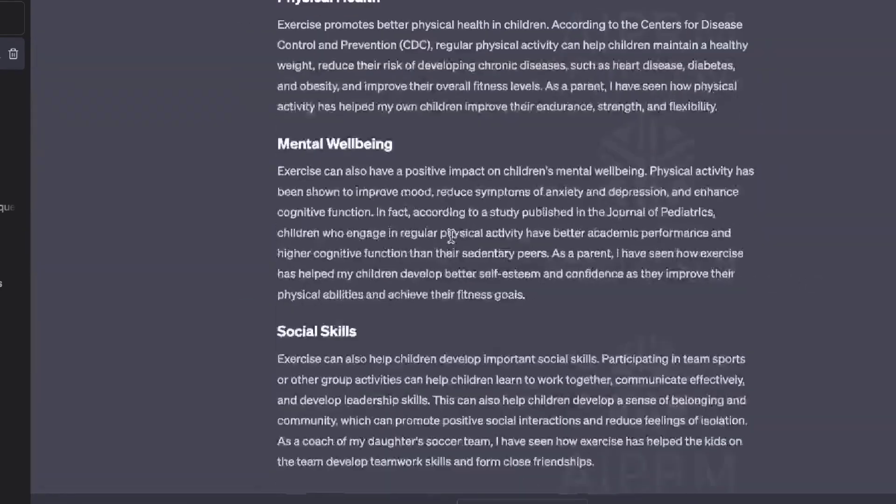
{"action": "scroll", "coordinate": [449, 229], "scroll_direction": "up", "scroll_amount": 8}
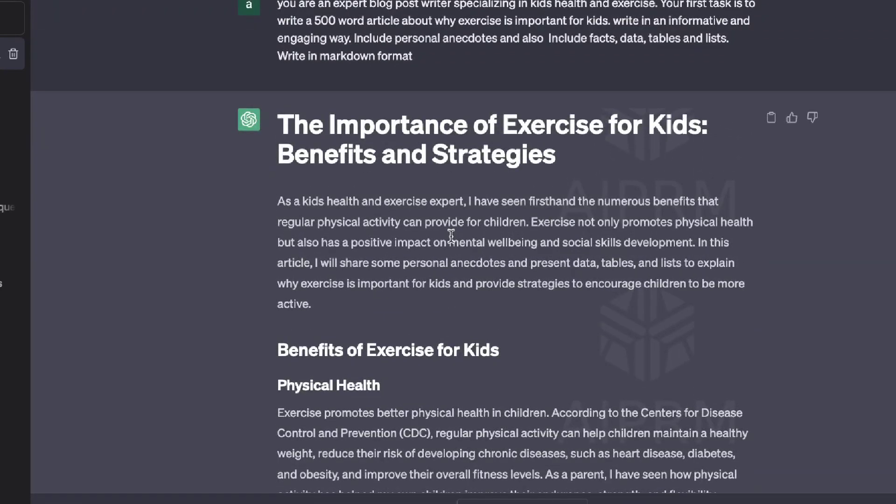
{"action": "scroll", "coordinate": [451, 236], "scroll_direction": "down", "scroll_amount": 2}
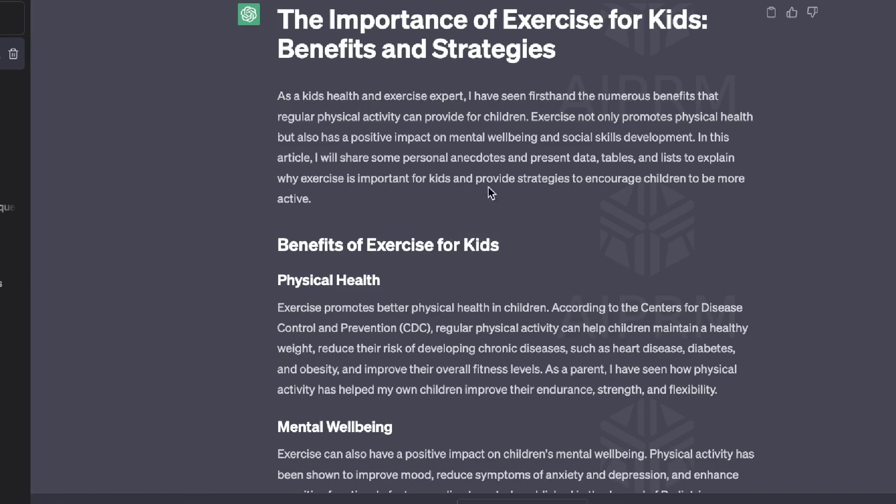
{"action": "scroll", "coordinate": [513, 234], "scroll_direction": "down", "scroll_amount": 1}
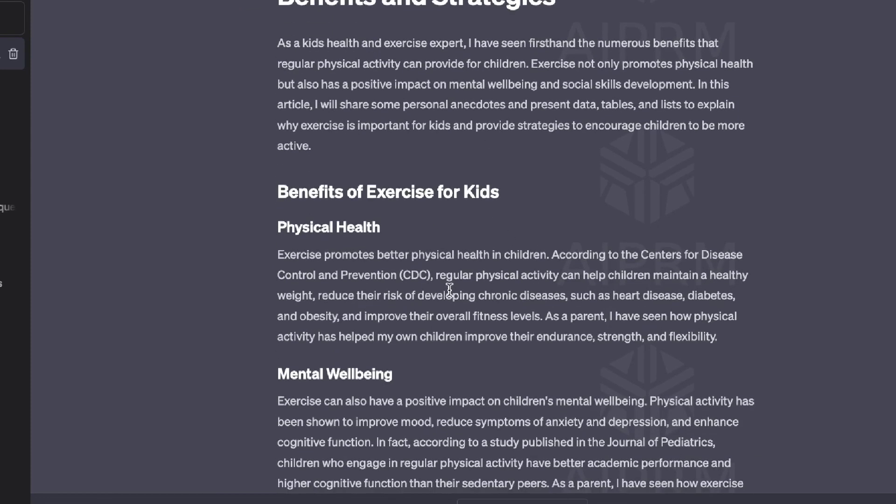
{"action": "scroll", "coordinate": [450, 289], "scroll_direction": "down", "scroll_amount": 1}
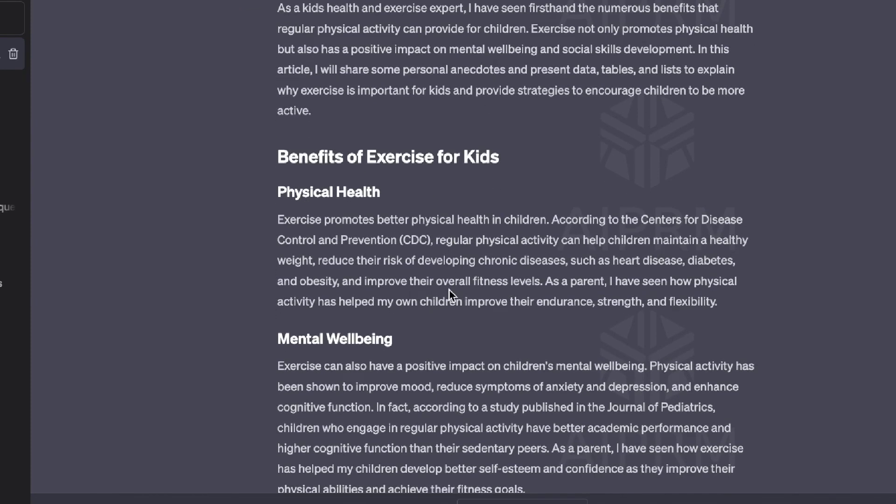
Step: Examine the markdown article's heading structure, from the benefits of exercise for kids through the strategies to encourage it
{"action": "scroll", "coordinate": [451, 294], "scroll_direction": "down", "scroll_amount": 3}
{"action": "scroll", "coordinate": [394, 286], "scroll_direction": "up", "scroll_amount": 10}
{"action": "scroll", "coordinate": [380, 204], "scroll_direction": "down", "scroll_amount": 6}
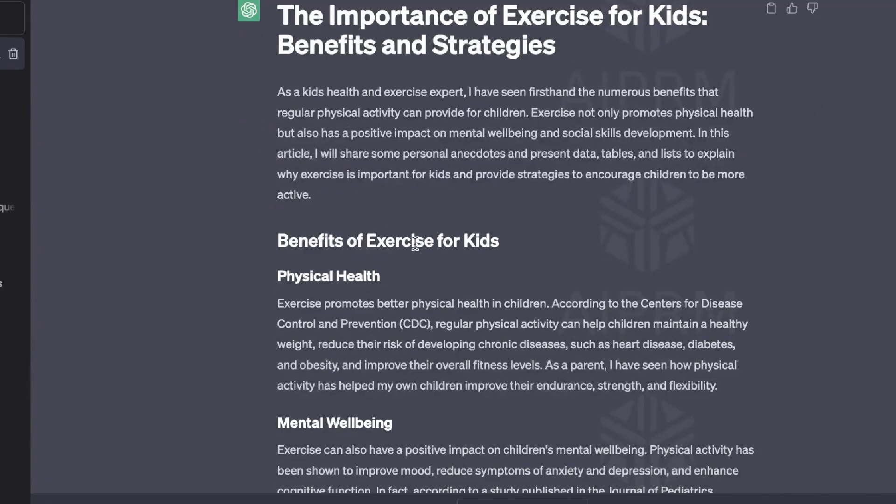
{"action": "scroll", "coordinate": [414, 243], "scroll_direction": "down", "scroll_amount": 1}
{"action": "scroll", "coordinate": [413, 238], "scroll_direction": "down", "scroll_amount": 5}
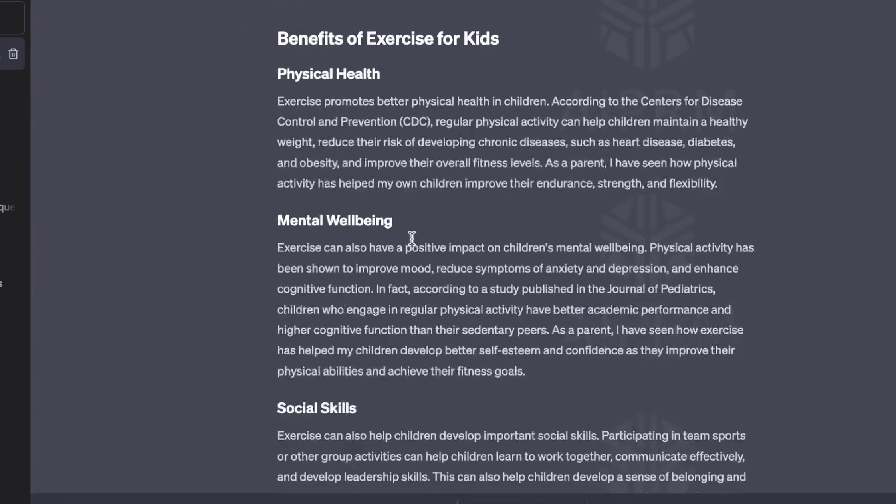
{"action": "scroll", "coordinate": [412, 239], "scroll_direction": "down", "scroll_amount": 8}
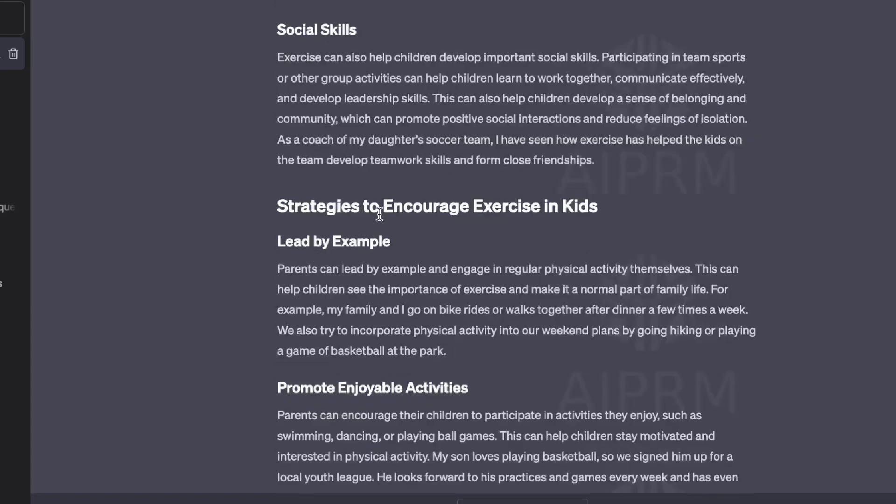
{"action": "scroll", "coordinate": [554, 236], "scroll_direction": "down", "scroll_amount": 3}
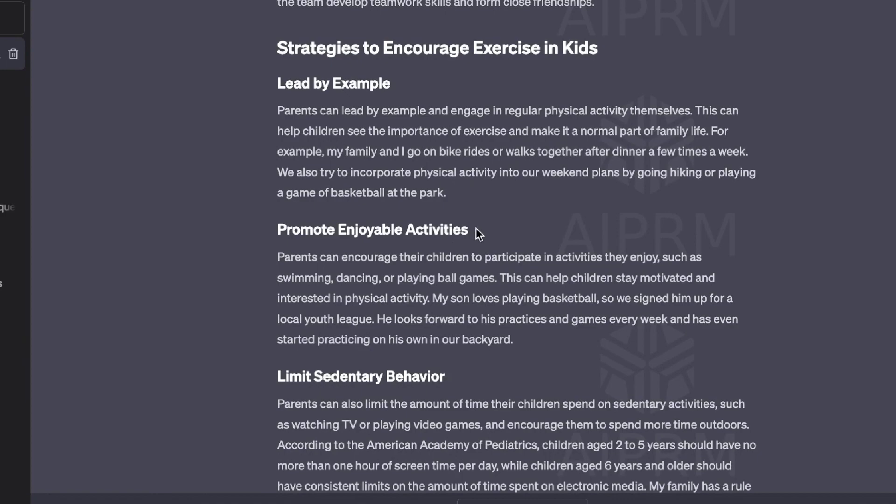
{"action": "scroll", "coordinate": [479, 234], "scroll_direction": "down", "scroll_amount": 7}
Step: Copy the whole expert blog post writer prompt about kids' health and exercise from above the markdown article
{"action": "scroll", "coordinate": [476, 232], "scroll_direction": "up", "scroll_amount": 7}
{"action": "scroll", "coordinate": [476, 229], "scroll_direction": "up", "scroll_amount": 10}
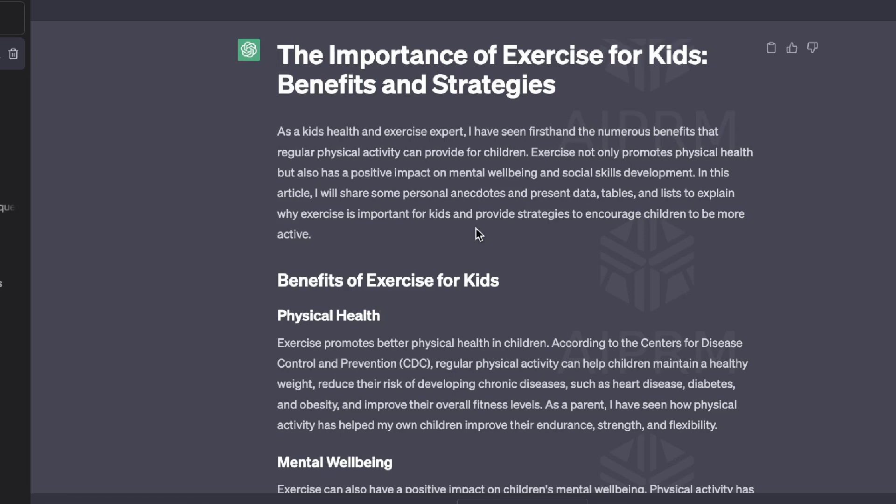
{"action": "scroll", "coordinate": [477, 232], "scroll_direction": "up", "scroll_amount": 6}
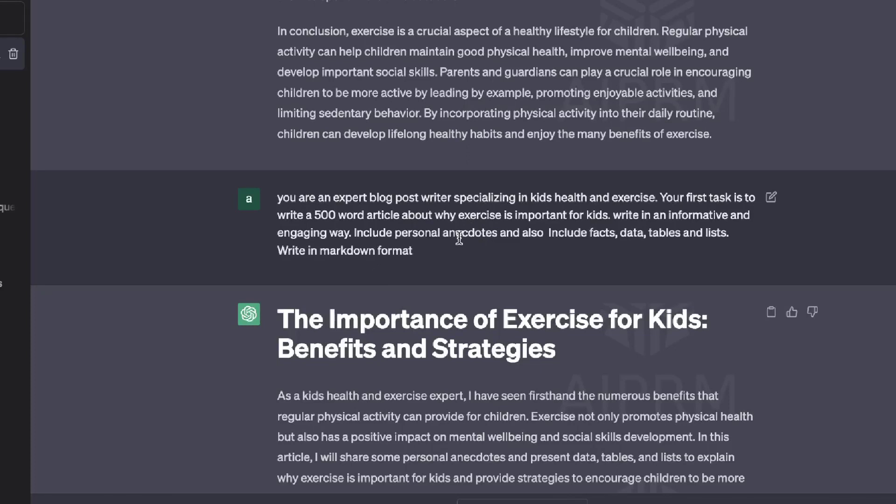
{"action": "left_click_drag", "start_coordinate": [415, 252], "coordinate": [283, 184]}
{"action": "key", "text": "ctrl+c"}
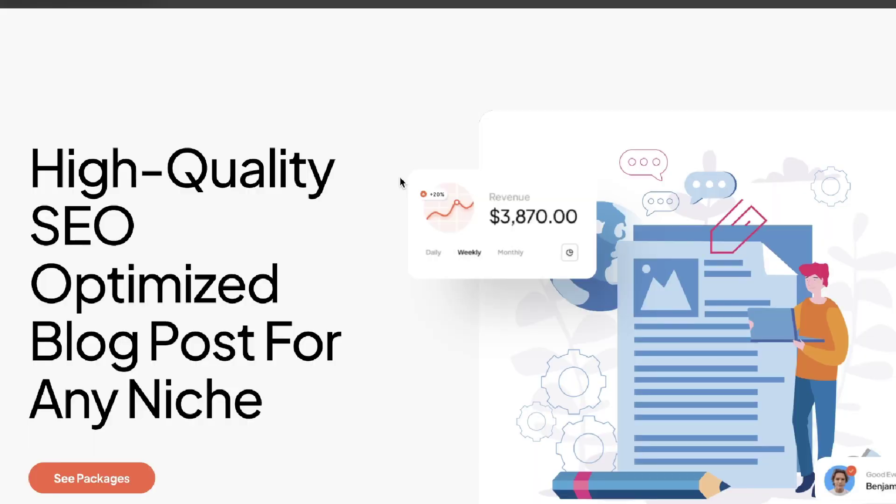
Step: On the SEO blog post service website, review the prices and included features of the lite, Premium and Platinum packages
{"action": "scroll", "coordinate": [401, 182], "scroll_direction": "down", "scroll_amount": 1}
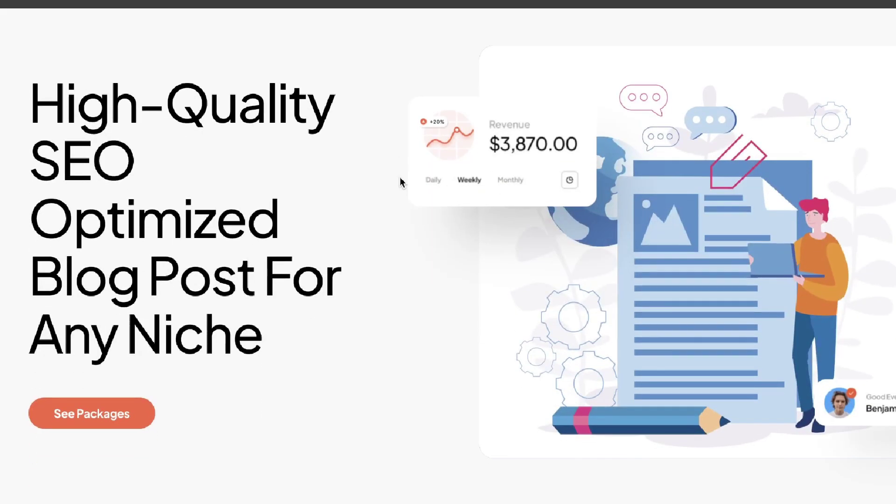
{"action": "scroll", "coordinate": [400, 182], "scroll_direction": "down", "scroll_amount": 1}
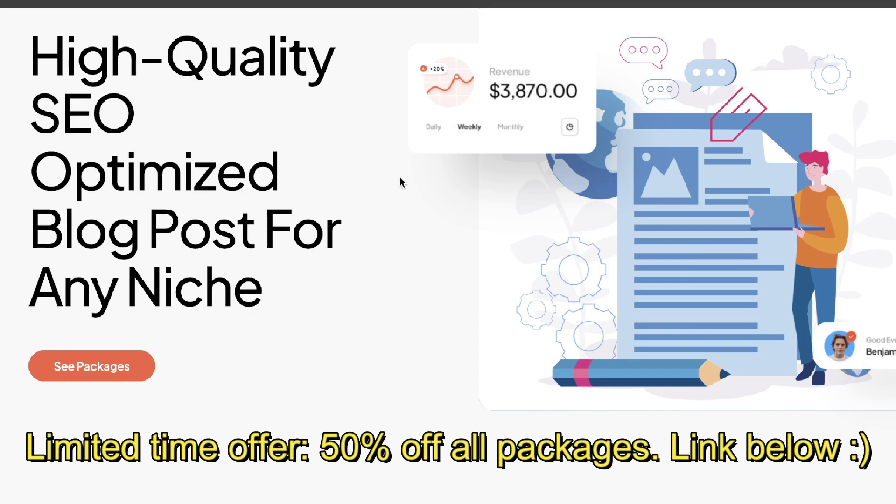
{"action": "scroll", "coordinate": [401, 182], "scroll_direction": "down", "scroll_amount": 1}
{"action": "scroll", "coordinate": [401, 182], "scroll_direction": "down", "scroll_amount": 10}
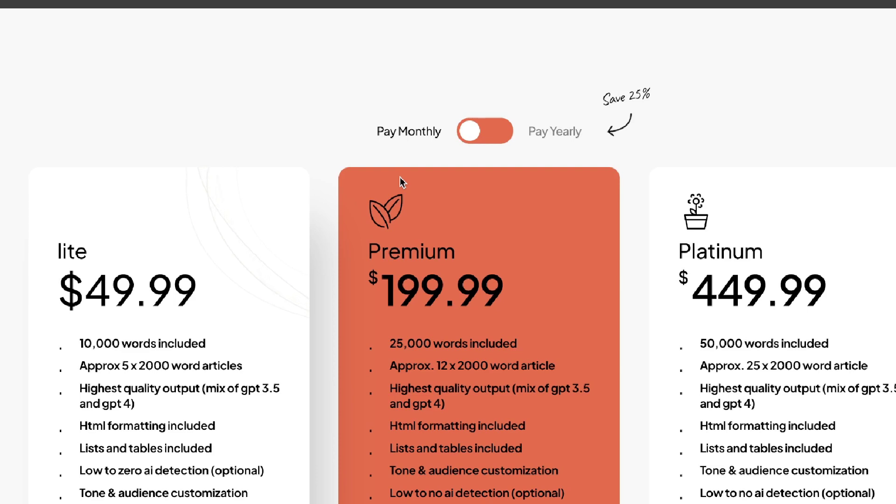
{"action": "scroll", "coordinate": [400, 178], "scroll_direction": "down", "scroll_amount": 1}
{"action": "scroll", "coordinate": [399, 177], "scroll_direction": "down", "scroll_amount": 1}
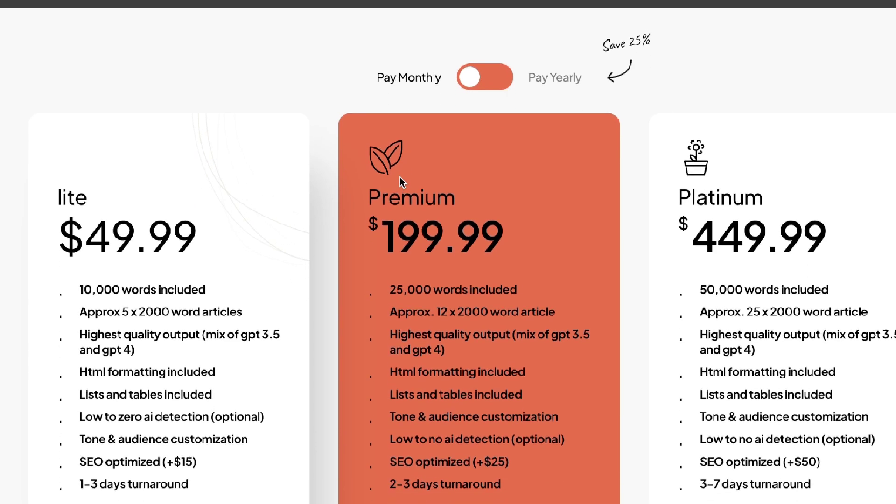
{"action": "scroll", "coordinate": [401, 179], "scroll_direction": "down", "scroll_amount": 1}
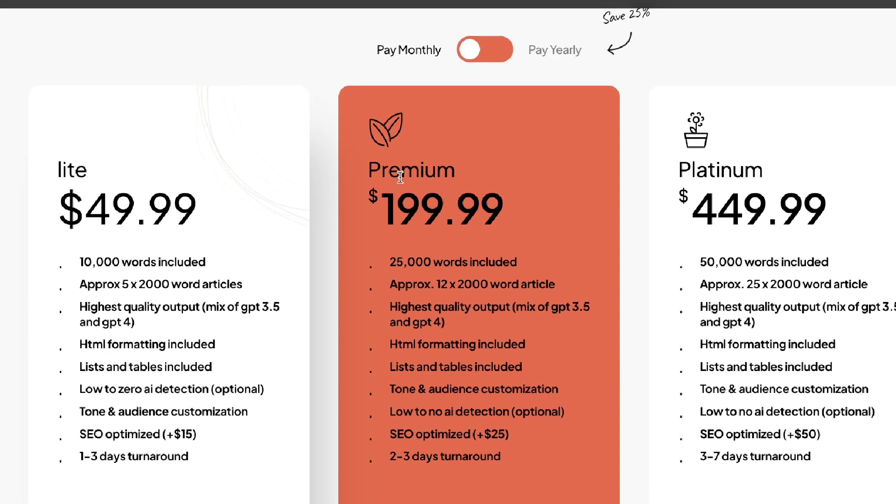
{"action": "scroll", "coordinate": [400, 178], "scroll_direction": "down", "scroll_amount": 3}
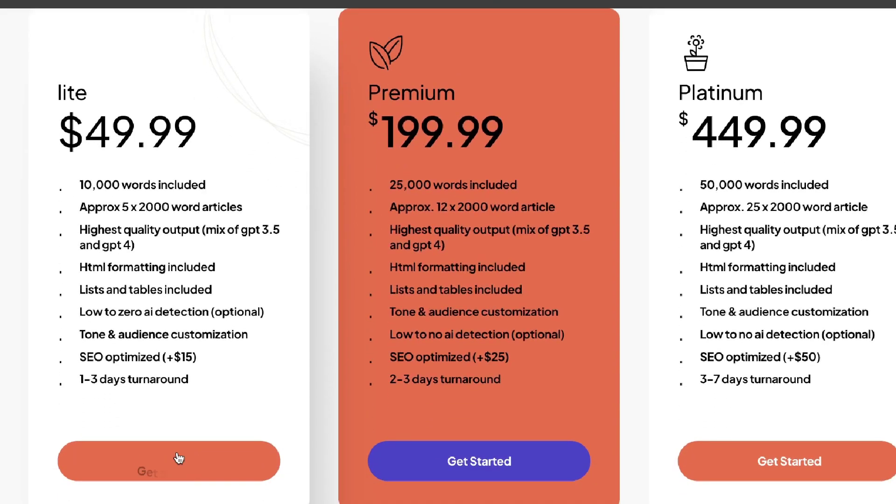
Step: Open the lite package's order form and review its questions, then look over the package overview again
{"action": "left_click", "coordinate": [178, 465]}
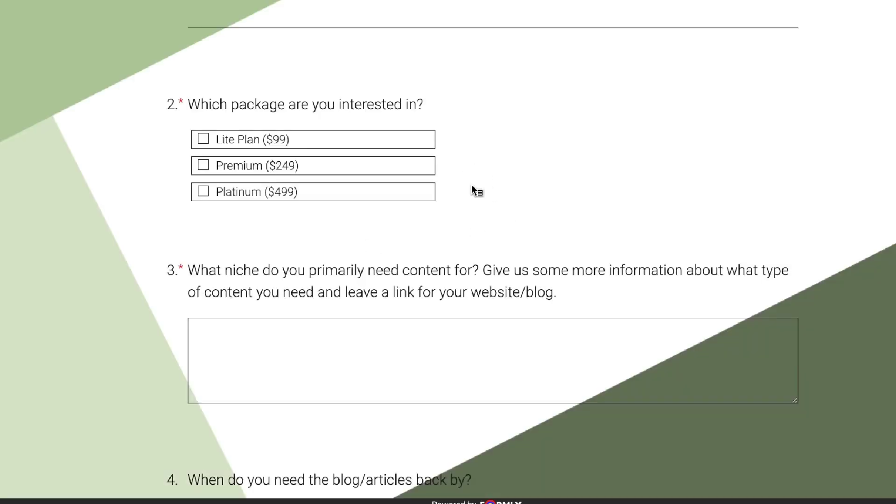
{"action": "scroll", "coordinate": [525, 189], "scroll_direction": "down", "scroll_amount": 4}
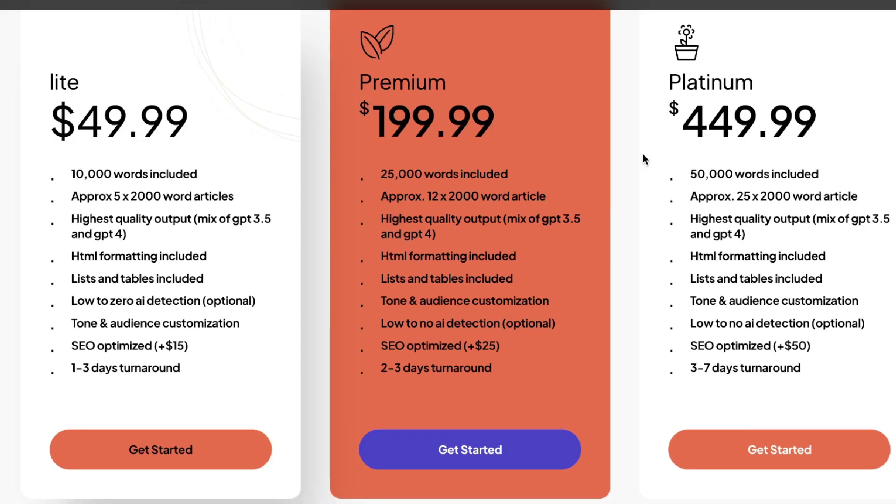
{"action": "scroll", "coordinate": [644, 160], "scroll_direction": "down", "scroll_amount": 1}
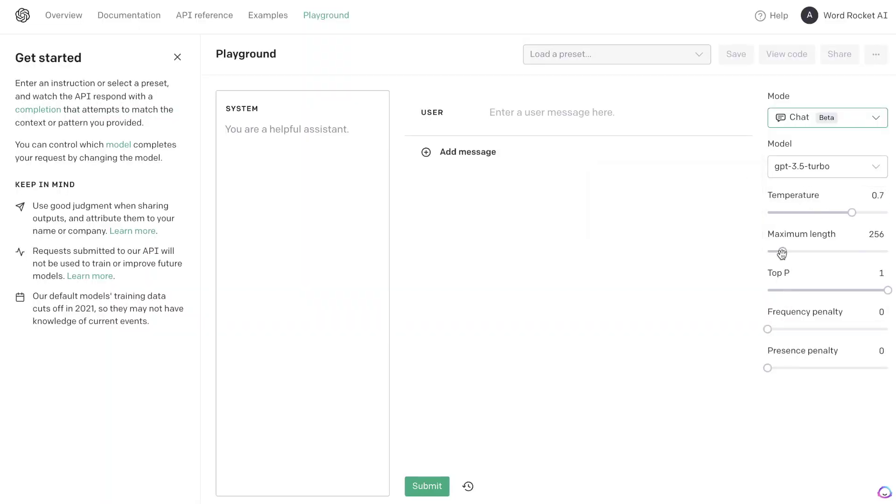
Step: In the OpenAI Playground, set the chat model's temperature to 0.99 and its maximum length to 1078
{"action": "mouse_move", "coordinate": [803, 322]}
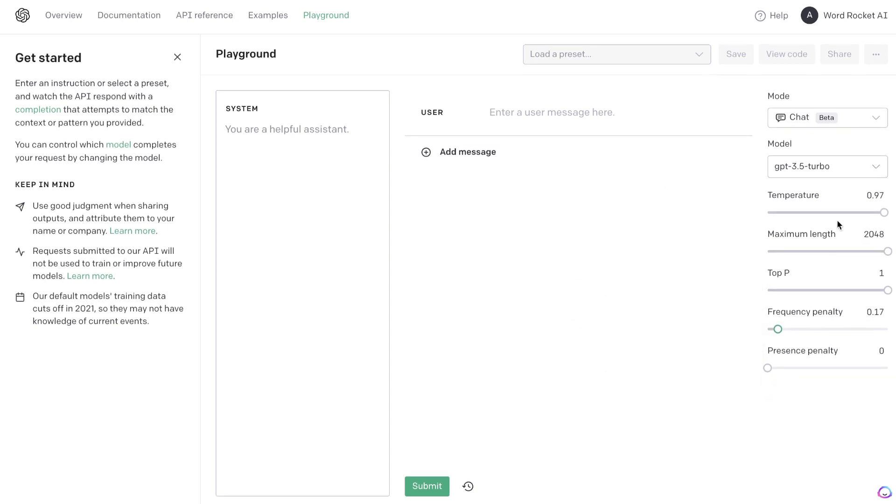
{"action": "left_click_drag", "start_coordinate": [882, 213], "coordinate": [888, 214]}
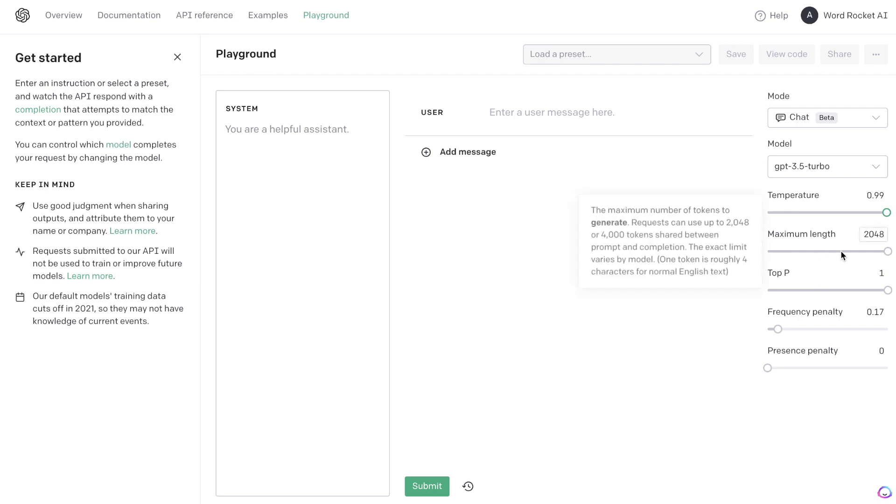
{"action": "left_click_drag", "start_coordinate": [888, 254], "coordinate": [832, 253]}
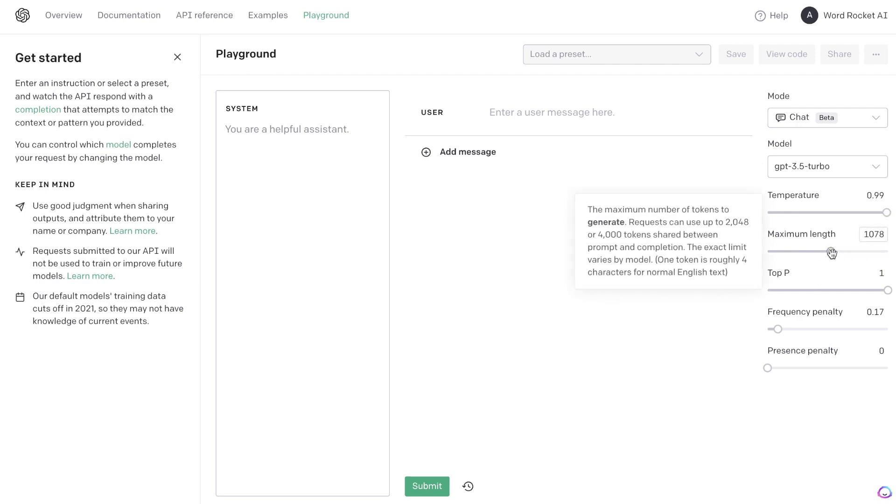
Step: Set the maximum length to 2048, the frequency penalty to 0.19 and the presence penalty to 0.02
{"action": "left_click_drag", "start_coordinate": [832, 254], "coordinate": [890, 252]}
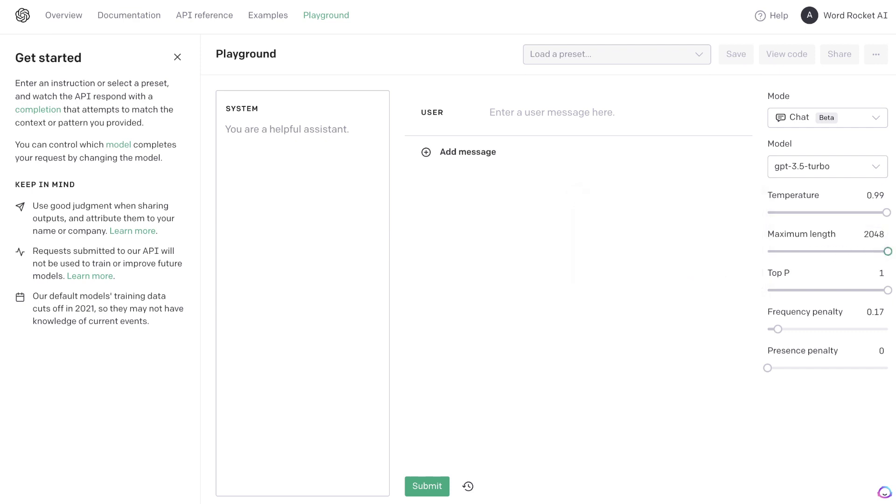
{"action": "left_click_drag", "start_coordinate": [778, 329], "coordinate": [773, 328]}
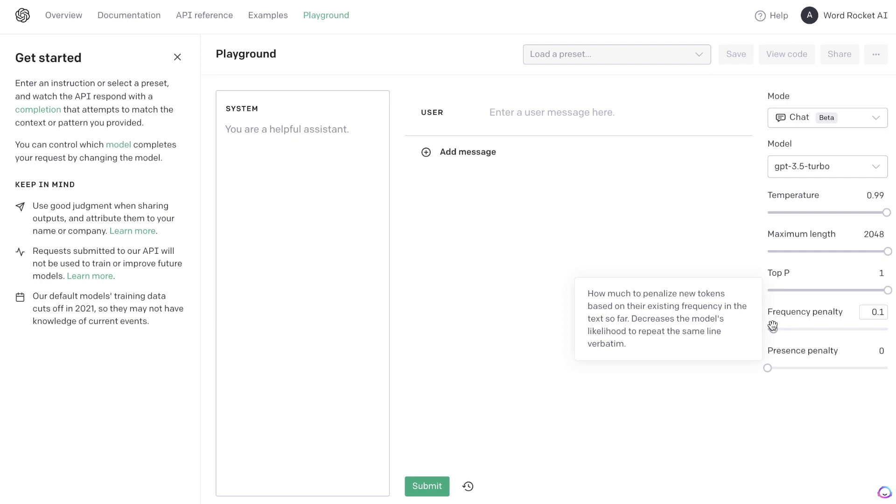
{"action": "left_click_drag", "start_coordinate": [773, 326], "coordinate": [783, 327]}
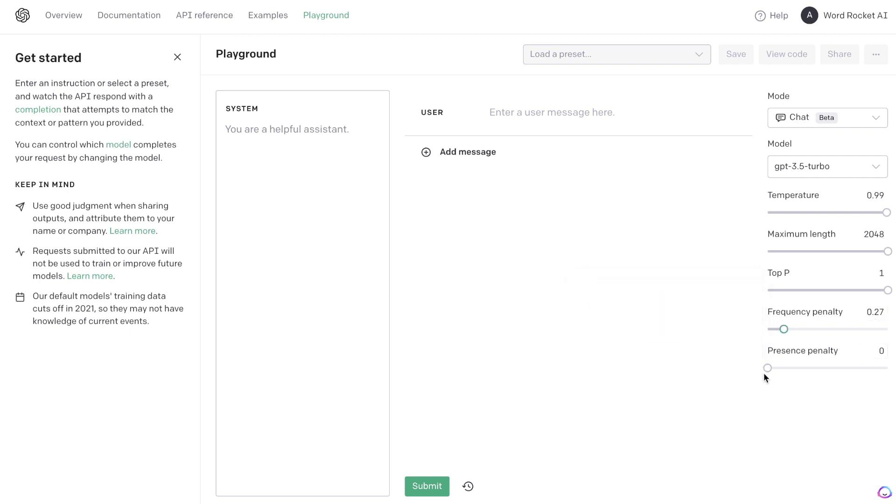
{"action": "left_click_drag", "start_coordinate": [767, 368], "coordinate": [768, 369]}
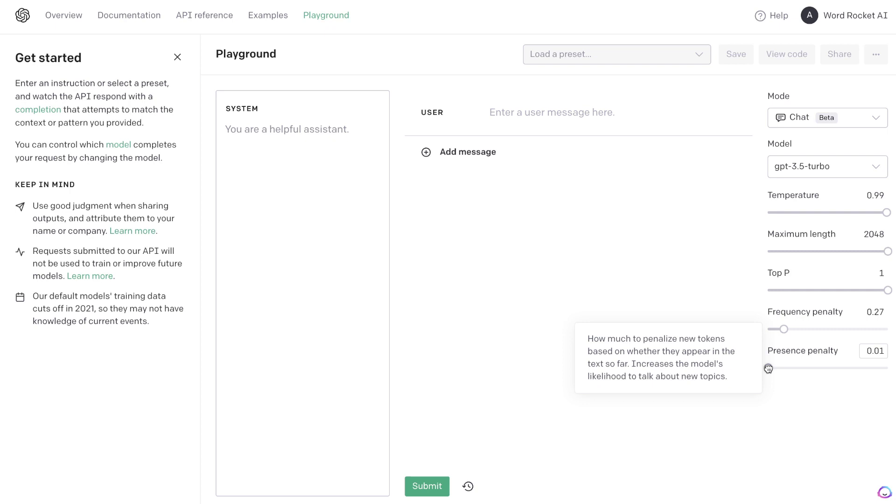
{"action": "left_click_drag", "start_coordinate": [768, 369], "coordinate": [774, 369]}
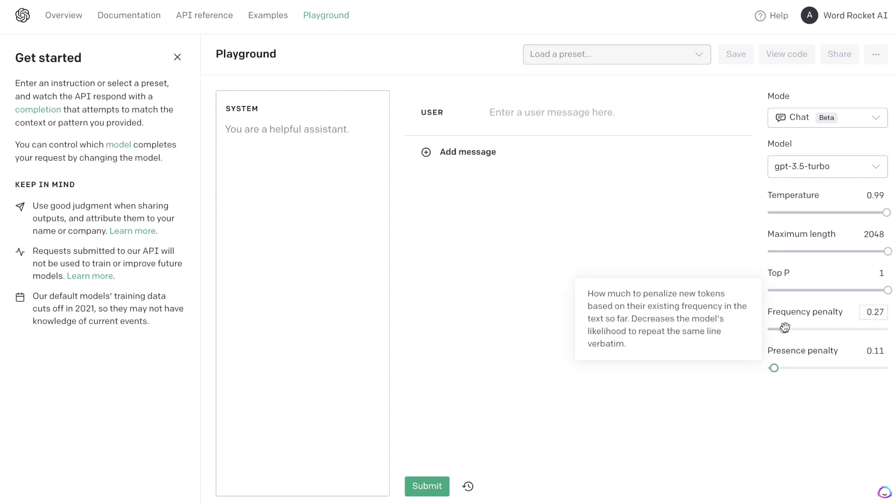
{"action": "left_click_drag", "start_coordinate": [785, 327], "coordinate": [779, 327]}
{"action": "left_click_drag", "start_coordinate": [775, 370], "coordinate": [770, 369]}
{"action": "left_click_drag", "start_coordinate": [780, 330], "coordinate": [781, 330]}
Step: Switch the chat model to gpt-4 and back to gpt-3.5-turbo
{"action": "left_click", "coordinate": [782, 169]}
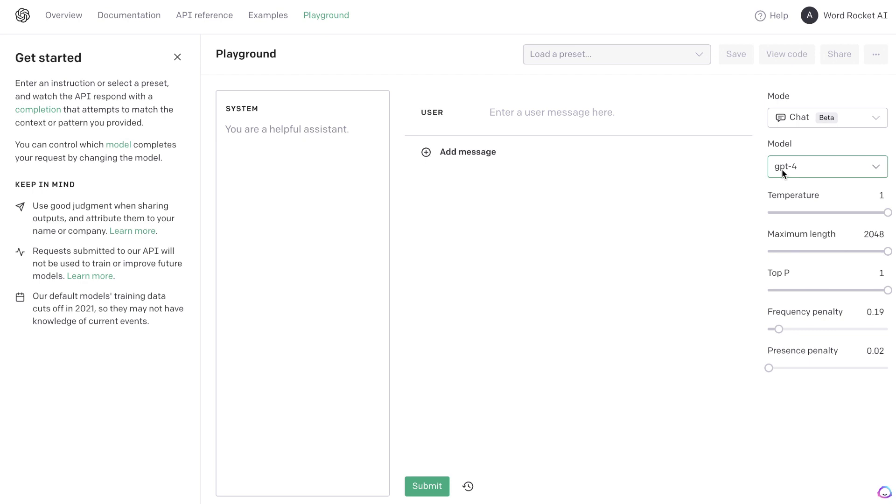
{"action": "left_click", "coordinate": [783, 169]}
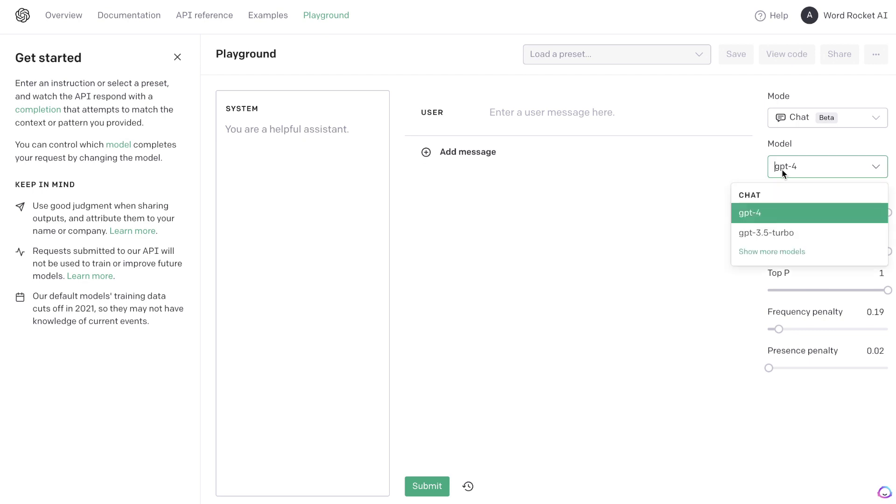
{"action": "left_click", "coordinate": [778, 232]}
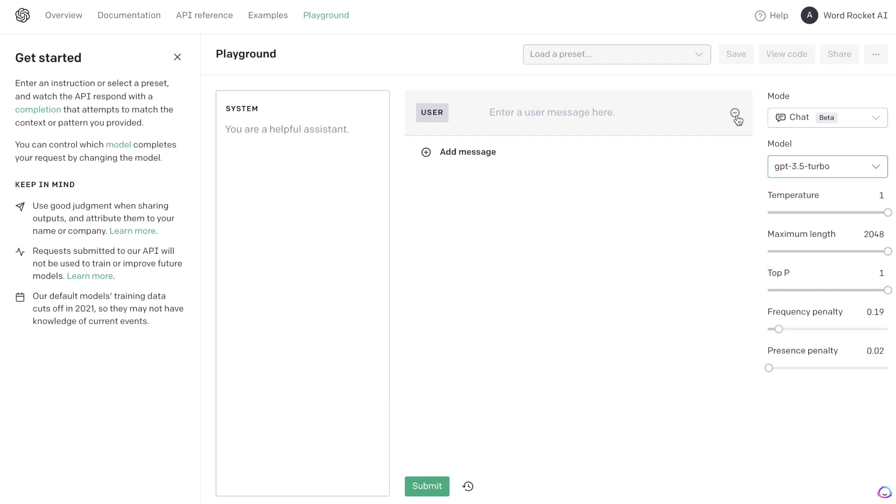
{"action": "left_click", "coordinate": [793, 166]}
{"action": "left_click", "coordinate": [821, 165]}
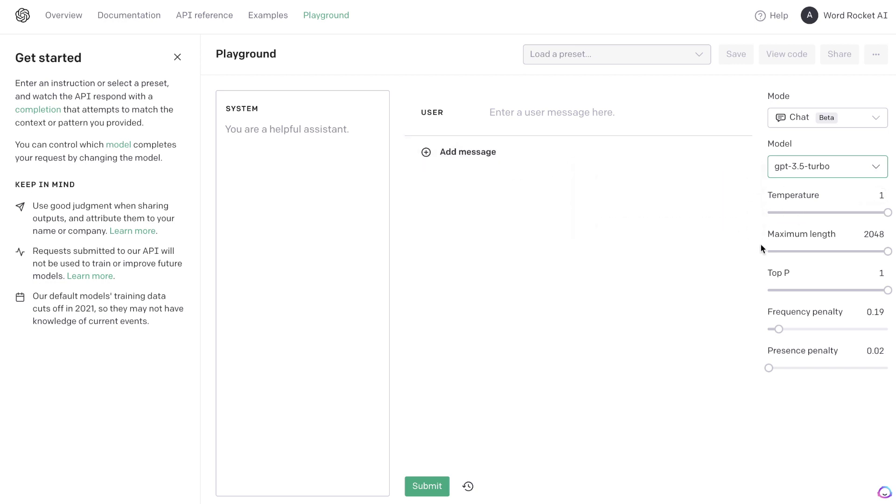
{"action": "mouse_move", "coordinate": [792, 210]}
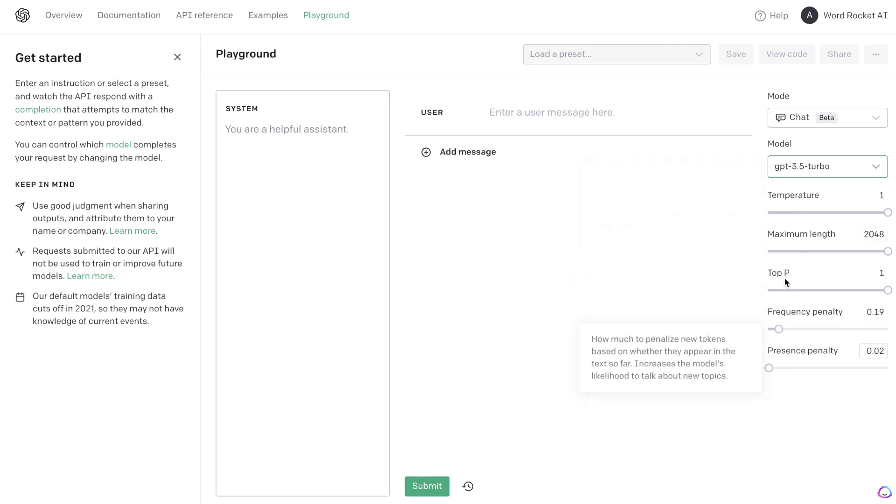
{"action": "left_click", "coordinate": [804, 164]}
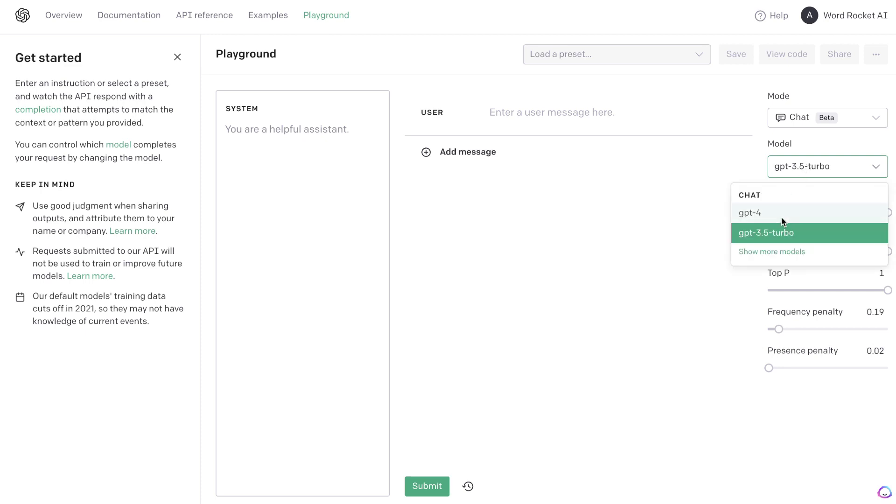
{"action": "left_click", "coordinate": [818, 169]}
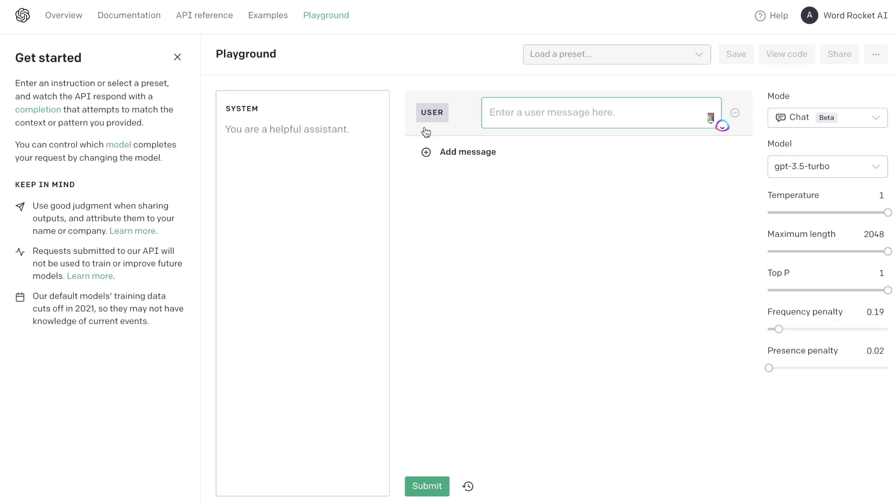
Step: Paste the copied expert blog post writer prompt as the system message and move everything from "Your first task" onward into the user message
{"action": "left_click", "coordinate": [327, 154]}
{"action": "key", "text": "ctrl+v"}
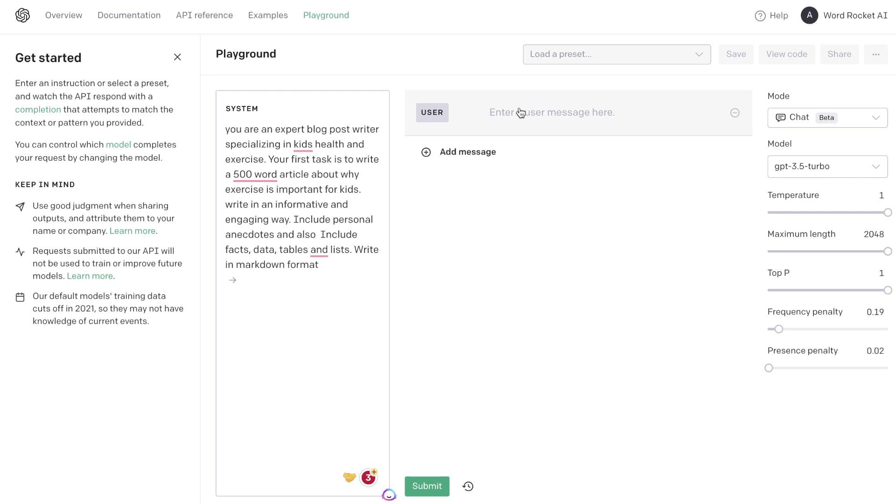
{"action": "left_click", "coordinate": [282, 168], "text": "shift"}
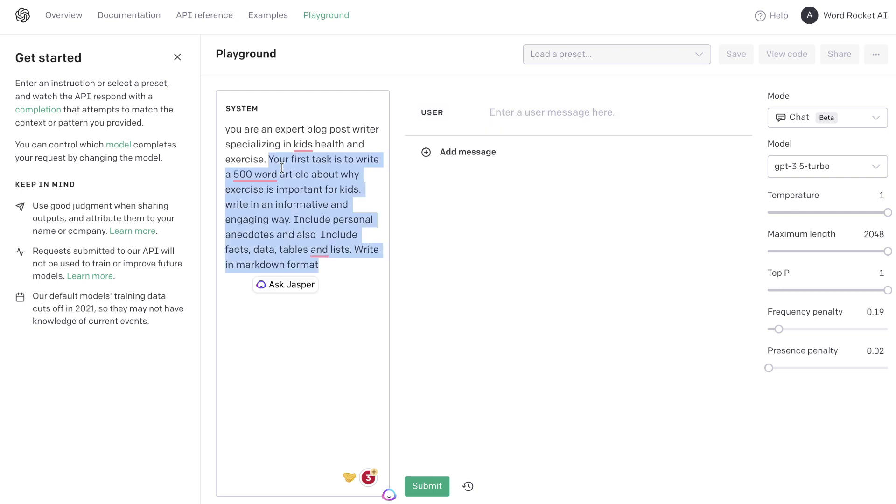
{"action": "key", "text": "ctrl+x"}
{"action": "left_click", "coordinate": [504, 124]}
{"action": "key", "text": "ctrl+v"}
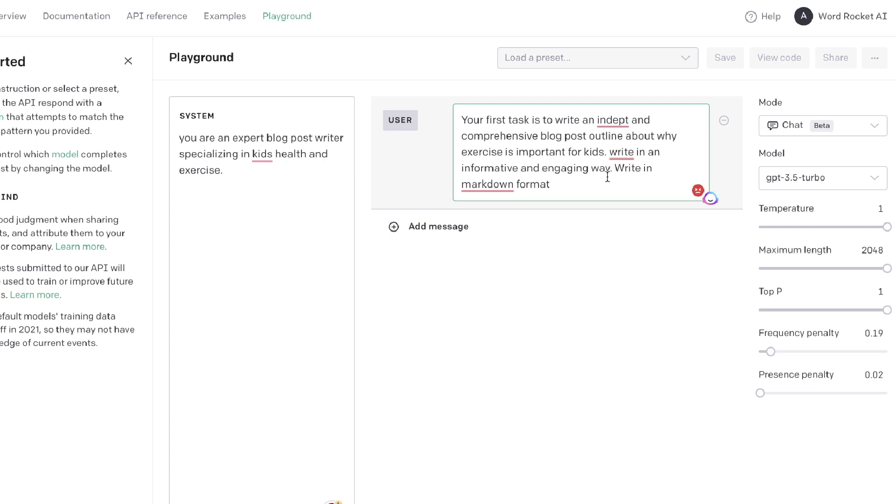
Step: Submit the blog post outline request with the maximum length set to 523 and the model set to gpt-4
{"action": "left_click_drag", "start_coordinate": [821, 269], "coordinate": [792, 267]}
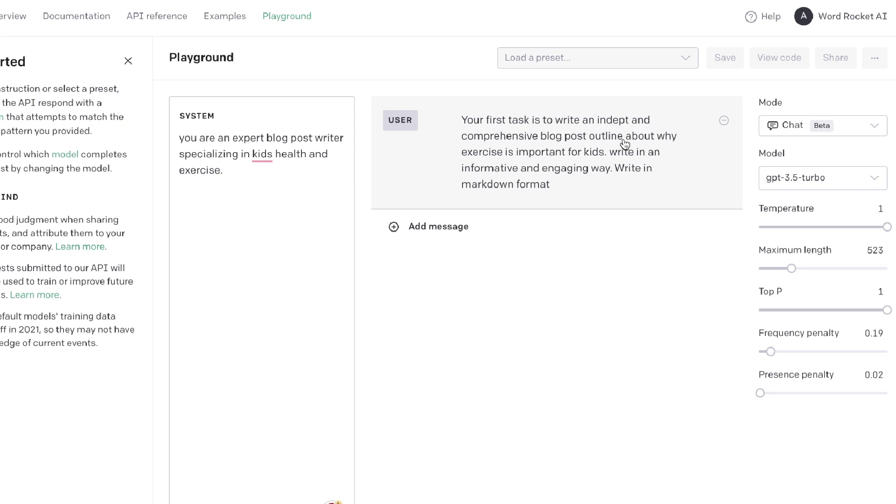
{"action": "left_click", "coordinate": [791, 175]}
{"action": "left_click", "coordinate": [770, 227]}
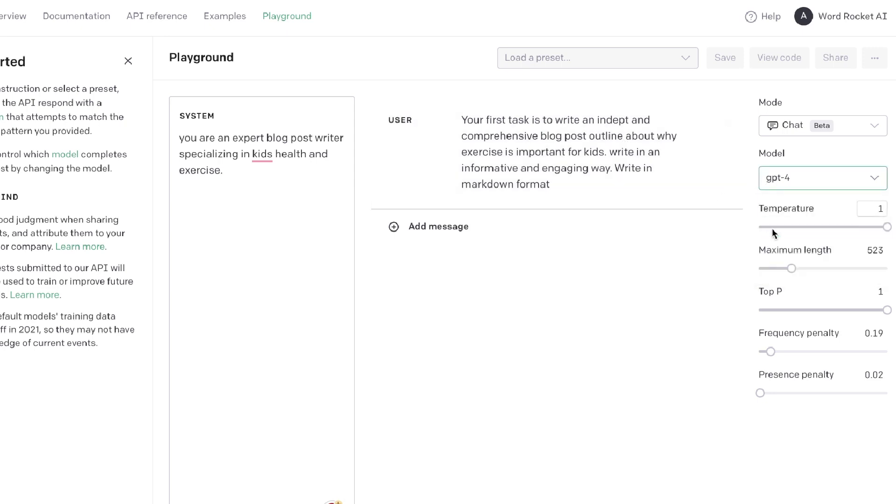
{"action": "key", "text": "super+Return"}
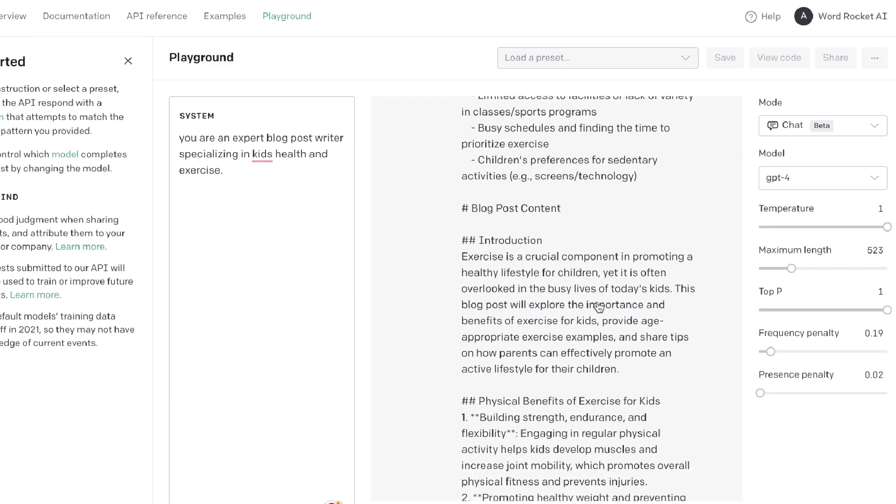
Step: Raise the maximum length to 2048 and submit the follow-up message requesting an in-depth markdown article based on the outline
{"action": "scroll", "coordinate": [606, 286], "scroll_direction": "up", "scroll_amount": 3}
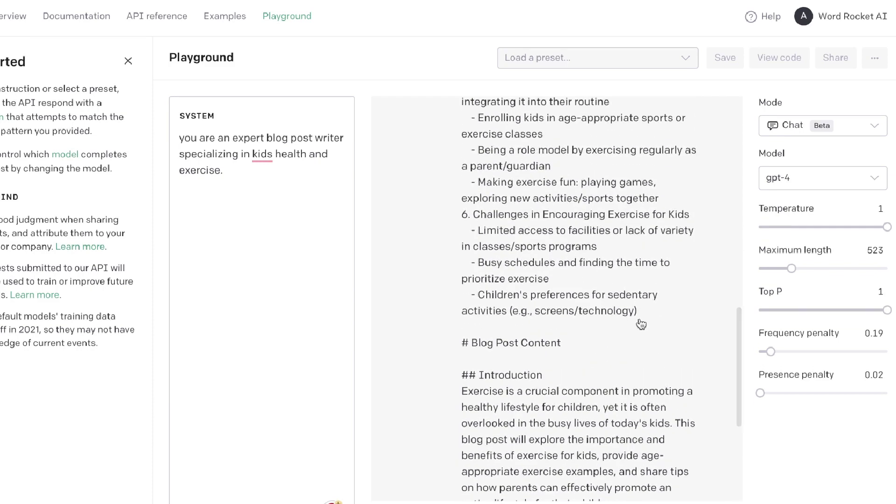
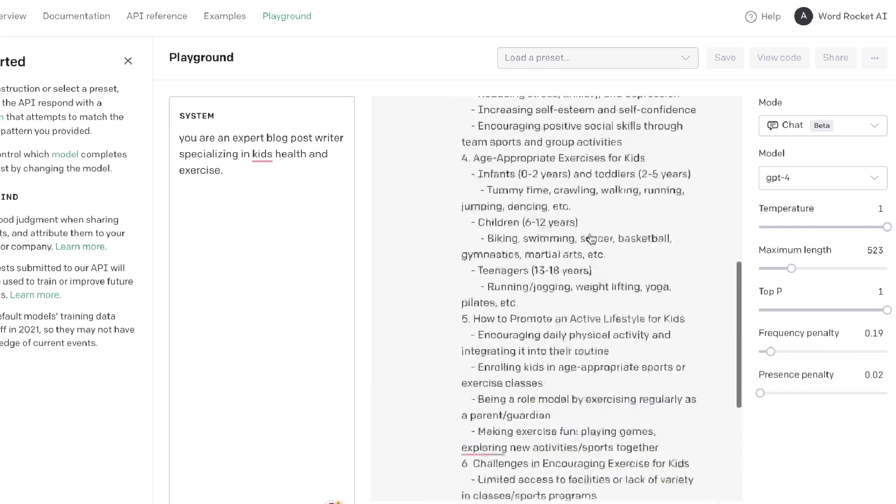
{"action": "scroll", "coordinate": [591, 240], "scroll_direction": "down", "scroll_amount": 2}
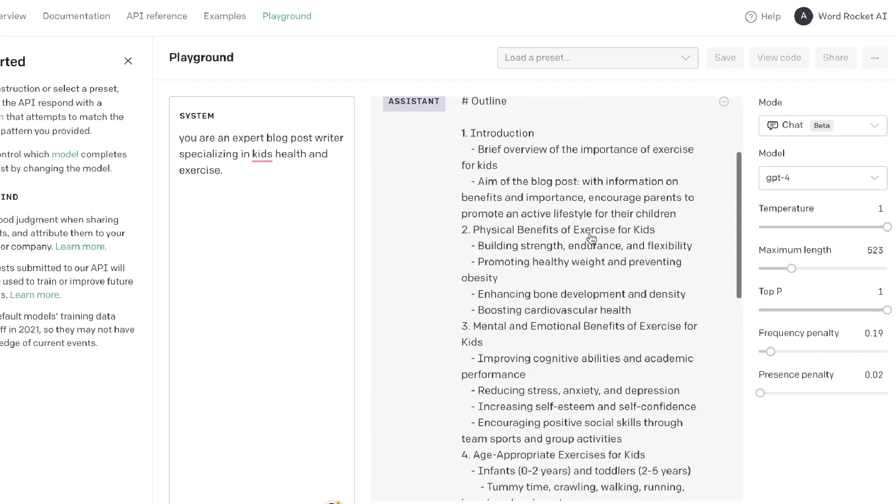
{"action": "scroll", "coordinate": [579, 244], "scroll_direction": "down", "scroll_amount": 5}
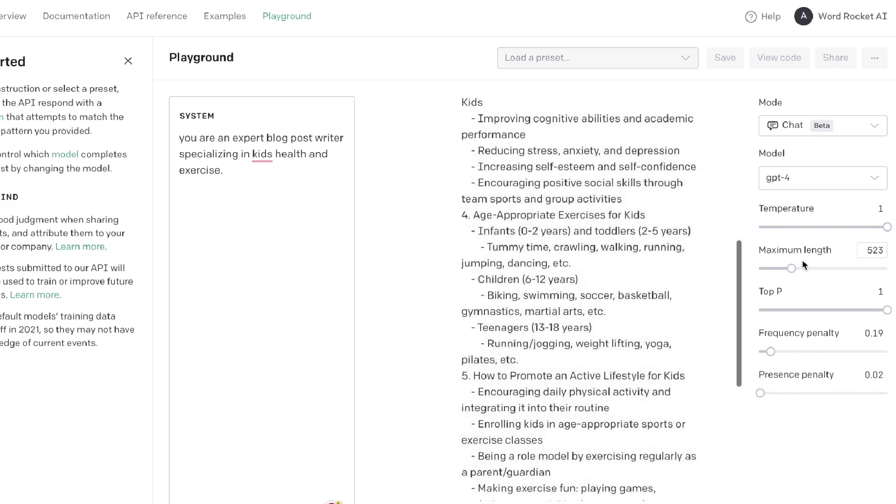
{"action": "scroll", "coordinate": [666, 306], "scroll_direction": "down", "scroll_amount": 6}
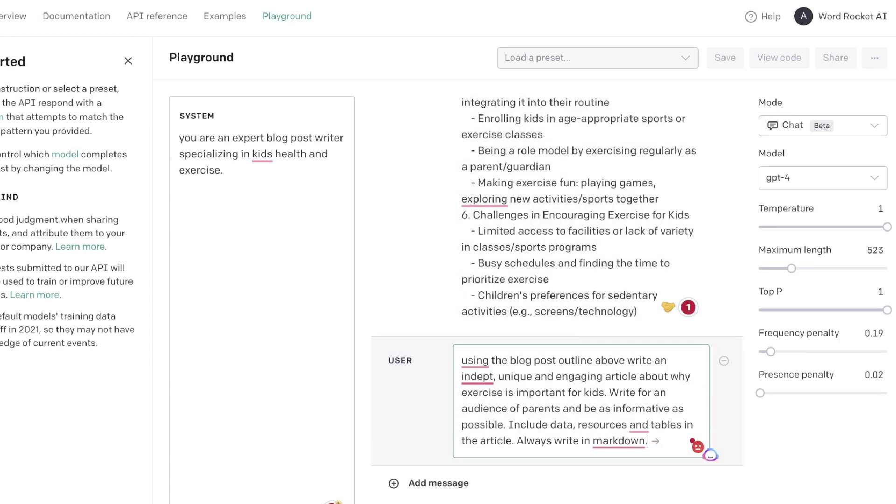
{"action": "left_click_drag", "start_coordinate": [791, 269], "coordinate": [887, 268]}
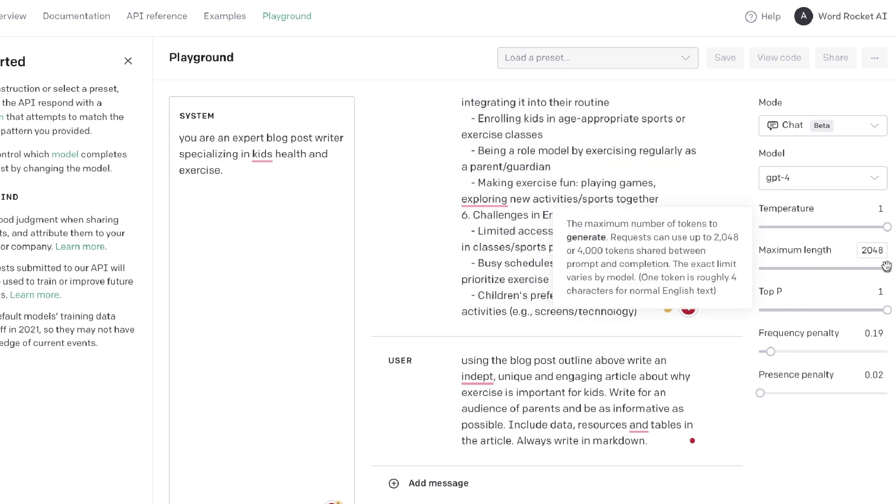
{"action": "left_click", "coordinate": [401, 494]}
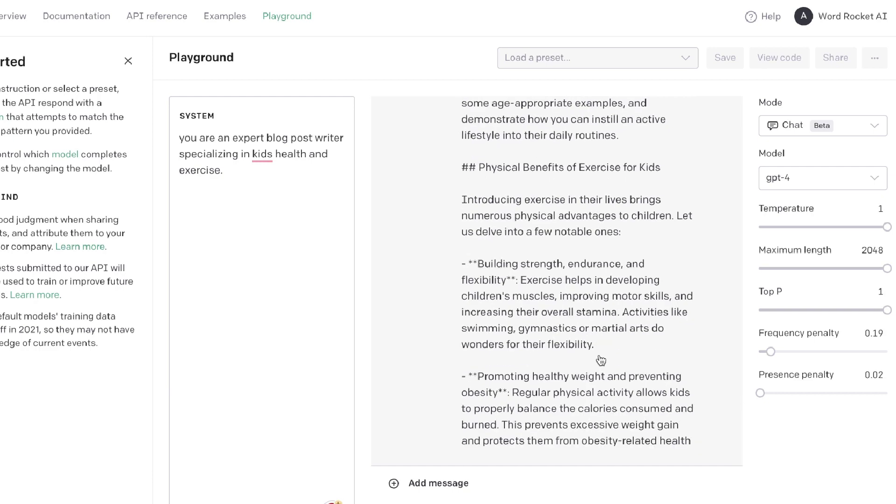
Step: Read through the generated article from its title to the end, examining its sections, activity table and source references
{"action": "scroll", "coordinate": [624, 175], "scroll_direction": "up", "scroll_amount": 6}
{"action": "scroll", "coordinate": [625, 226], "scroll_direction": "down", "scroll_amount": 2}
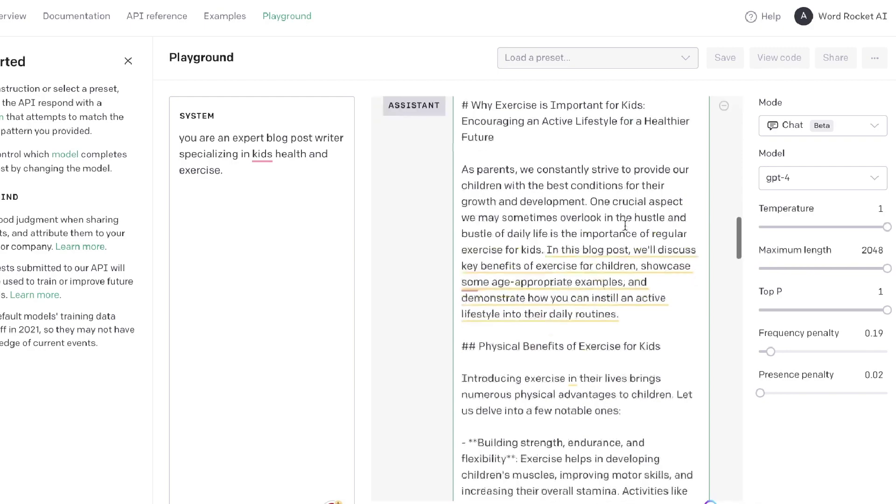
{"action": "scroll", "coordinate": [625, 226], "scroll_direction": "down", "scroll_amount": 9}
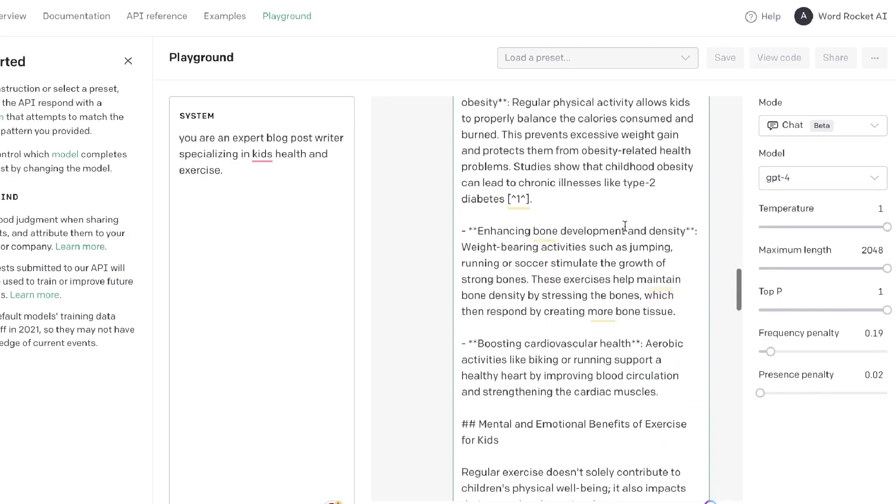
{"action": "scroll", "coordinate": [625, 225], "scroll_direction": "down", "scroll_amount": 3}
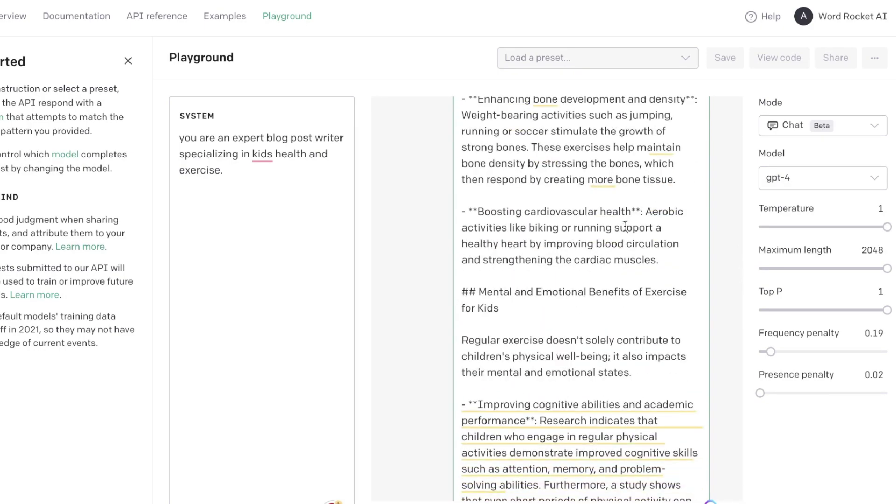
{"action": "scroll", "coordinate": [625, 226], "scroll_direction": "down", "scroll_amount": 5}
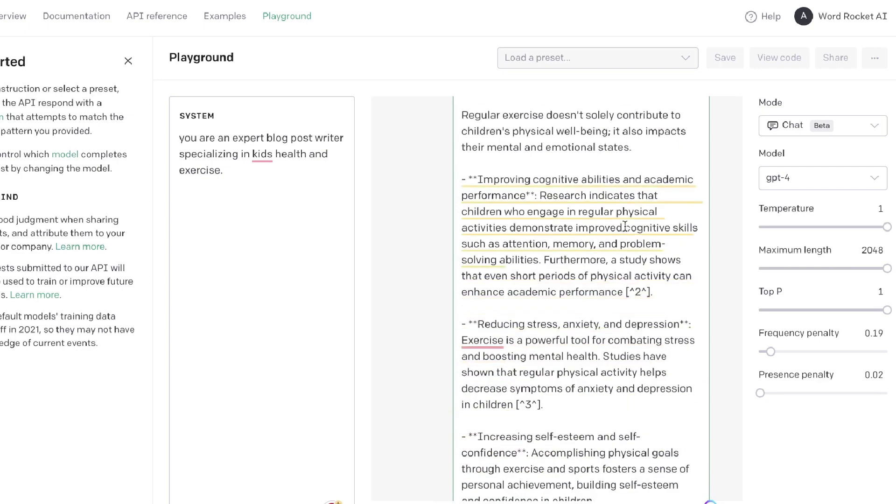
{"action": "scroll", "coordinate": [625, 225], "scroll_direction": "down", "scroll_amount": 5}
{"action": "scroll", "coordinate": [625, 226], "scroll_direction": "down", "scroll_amount": 7}
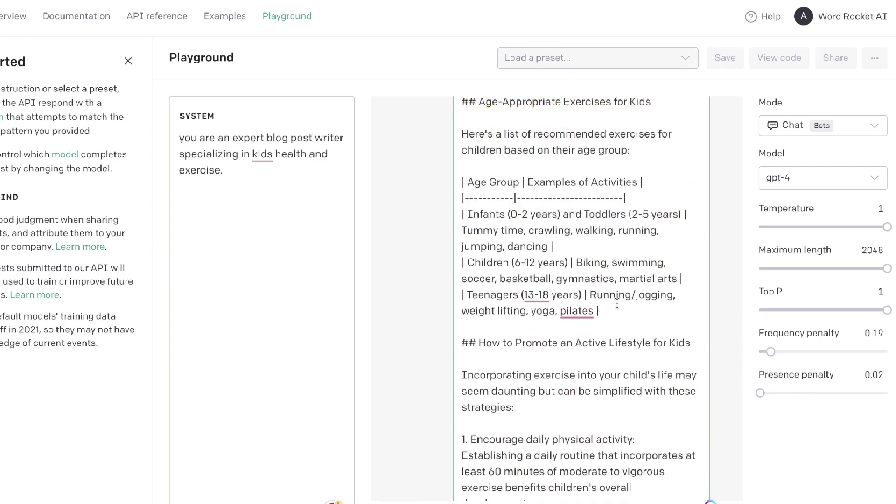
{"action": "scroll", "coordinate": [536, 210], "scroll_direction": "down", "scroll_amount": 4}
{"action": "scroll", "coordinate": [563, 260], "scroll_direction": "down", "scroll_amount": 10}
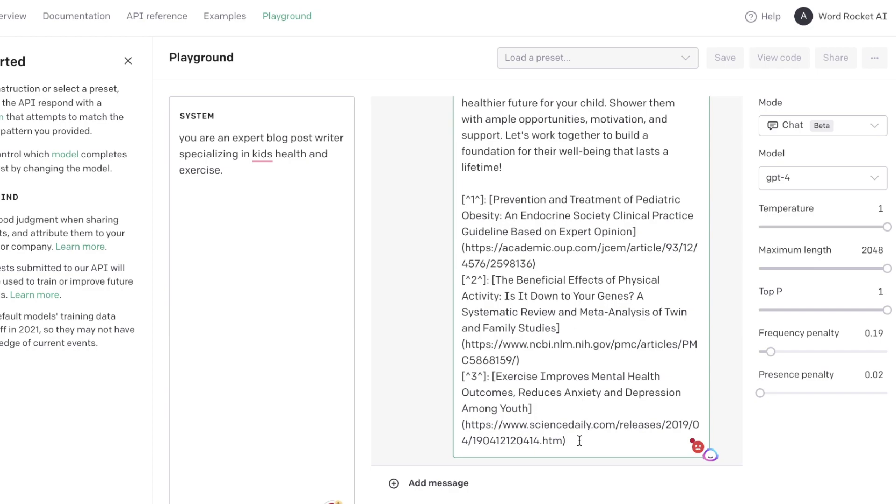
Step: Copy the entire generated article and open the Free Markdown to HTML Converter website in a new browser tab
{"action": "left_click_drag", "start_coordinate": [579, 441], "coordinate": [544, 316]}
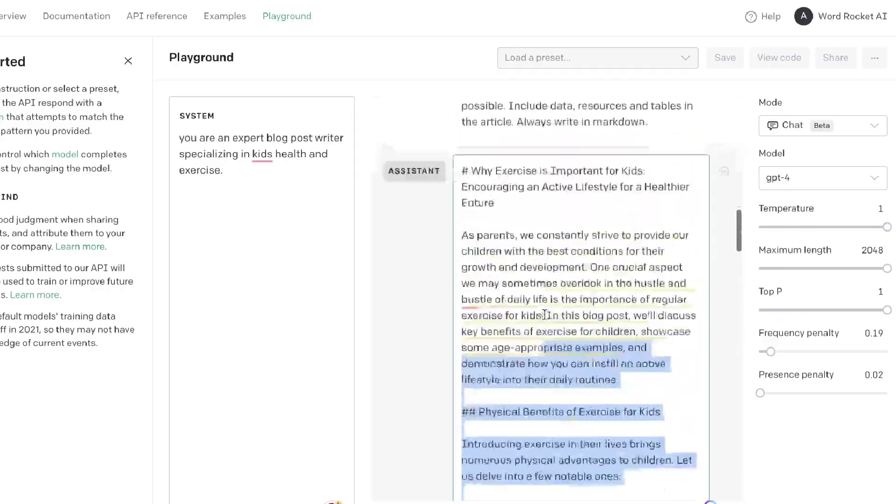
{"action": "key", "text": "ctrl+t"}
{"action": "type", "text": "ma"}
{"action": "key", "text": "Return"}
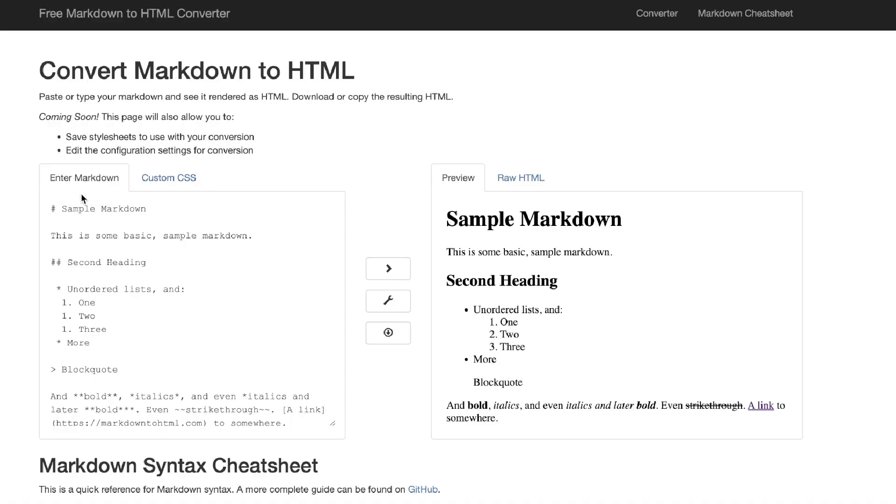
Step: Replace all the sample markdown in the converter with the copied article about why exercise is important for kids
{"action": "left_click", "coordinate": [50, 211]}
{"action": "key", "text": "ctrl+a"}
{"action": "scroll", "coordinate": [124, 344], "scroll_direction": "down", "scroll_amount": 2}
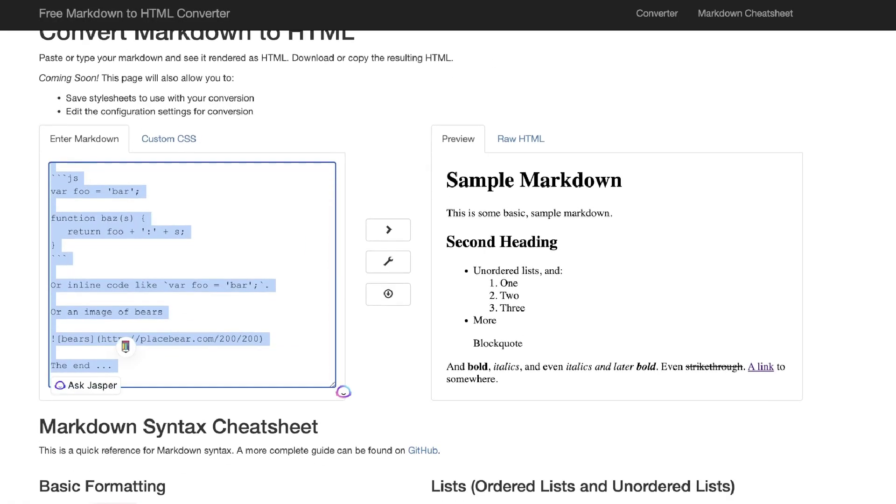
{"action": "key", "text": "BackSpace"}
{"action": "key", "text": "ctrl+v"}
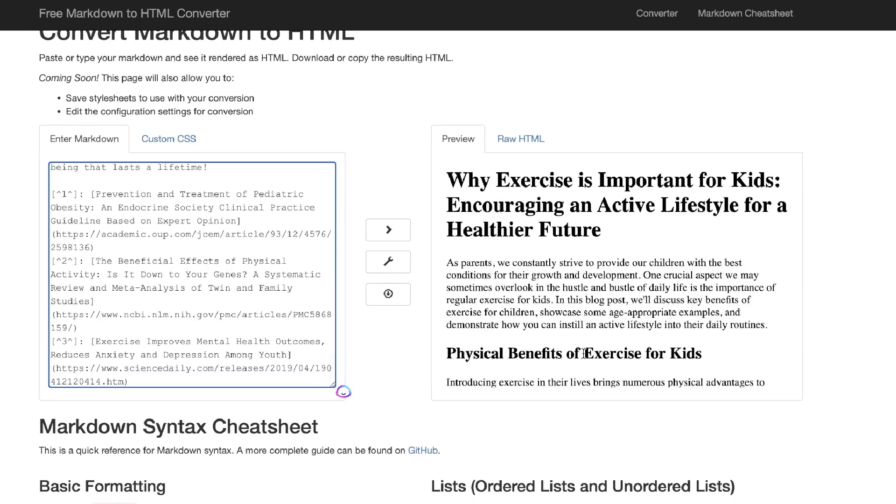
Step: Examine the rendered article preview from its title to the source links, checking headings, bulleted lists, the age-group table and numbered strategies
{"action": "scroll", "coordinate": [583, 354], "scroll_direction": "down", "scroll_amount": 2}
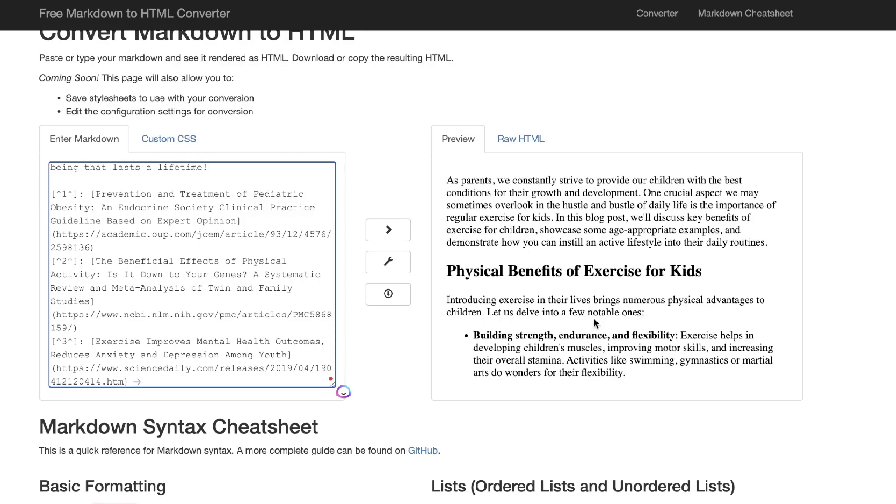
{"action": "scroll", "coordinate": [593, 325], "scroll_direction": "up", "scroll_amount": 3}
{"action": "scroll", "coordinate": [574, 297], "scroll_direction": "down", "scroll_amount": 5}
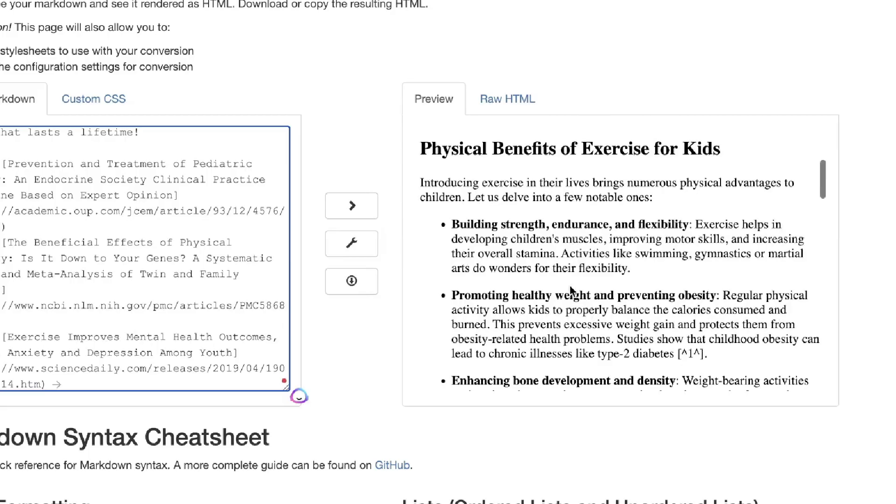
{"action": "scroll", "coordinate": [603, 292], "scroll_direction": "down", "scroll_amount": 1}
{"action": "scroll", "coordinate": [605, 279], "scroll_direction": "down", "scroll_amount": 3}
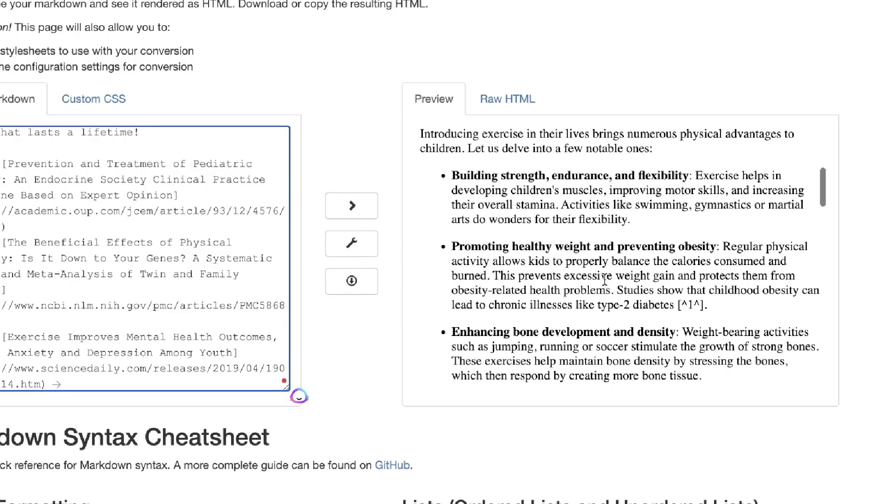
{"action": "scroll", "coordinate": [622, 295], "scroll_direction": "down", "scroll_amount": 4}
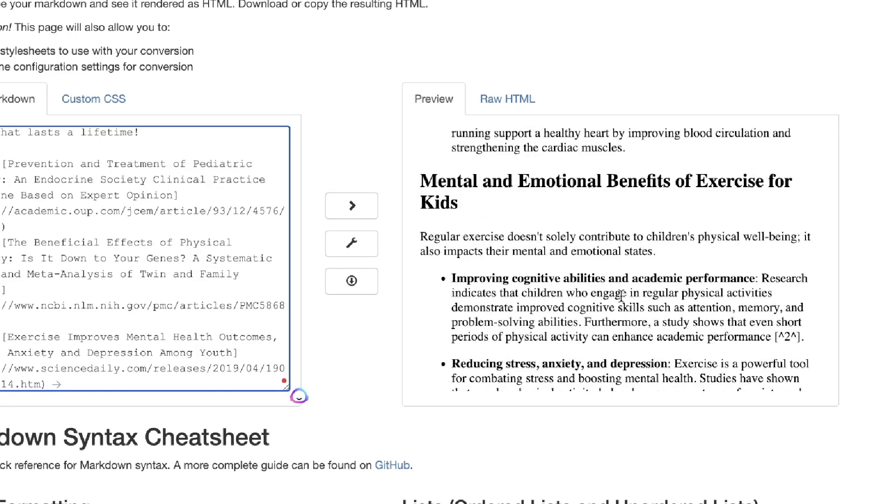
{"action": "scroll", "coordinate": [621, 295], "scroll_direction": "down", "scroll_amount": 3}
{"action": "scroll", "coordinate": [621, 295], "scroll_direction": "down", "scroll_amount": 5}
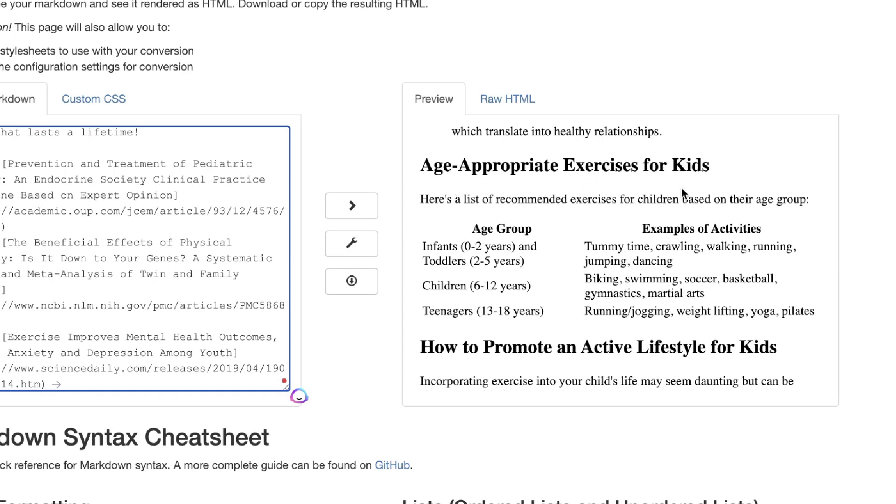
{"action": "scroll", "coordinate": [687, 224], "scroll_direction": "down", "scroll_amount": 1}
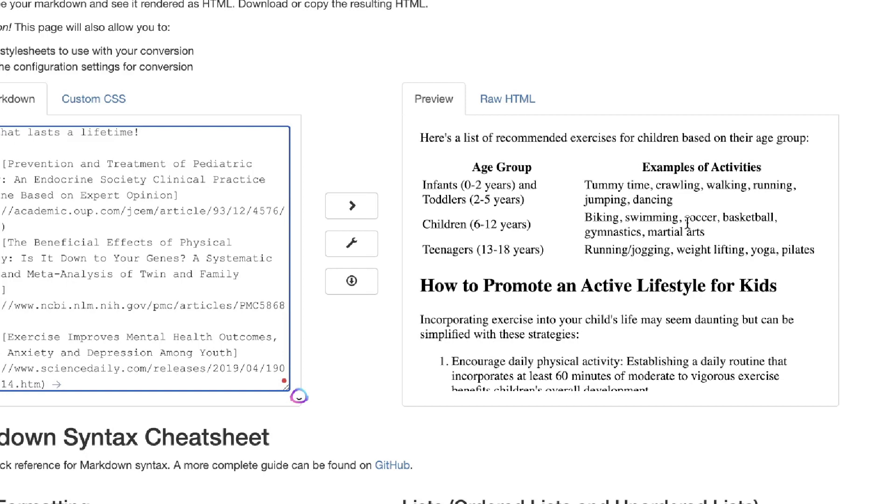
{"action": "scroll", "coordinate": [621, 211], "scroll_direction": "down", "scroll_amount": 2}
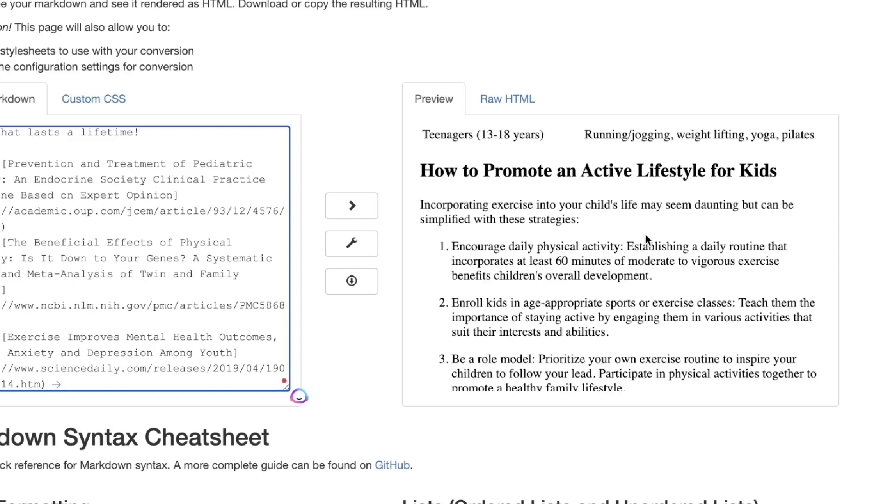
{"action": "scroll", "coordinate": [648, 239], "scroll_direction": "down", "scroll_amount": 3}
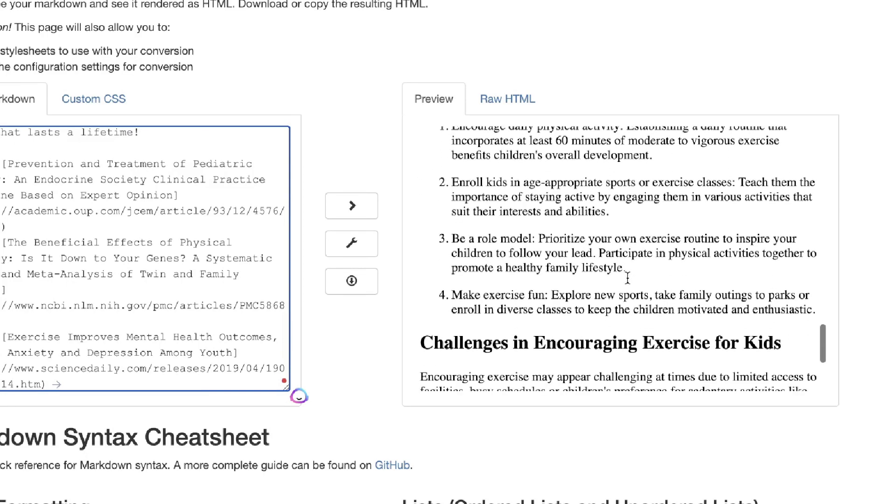
{"action": "scroll", "coordinate": [628, 279], "scroll_direction": "down", "scroll_amount": 2}
{"action": "scroll", "coordinate": [628, 278], "scroll_direction": "down", "scroll_amount": 1}
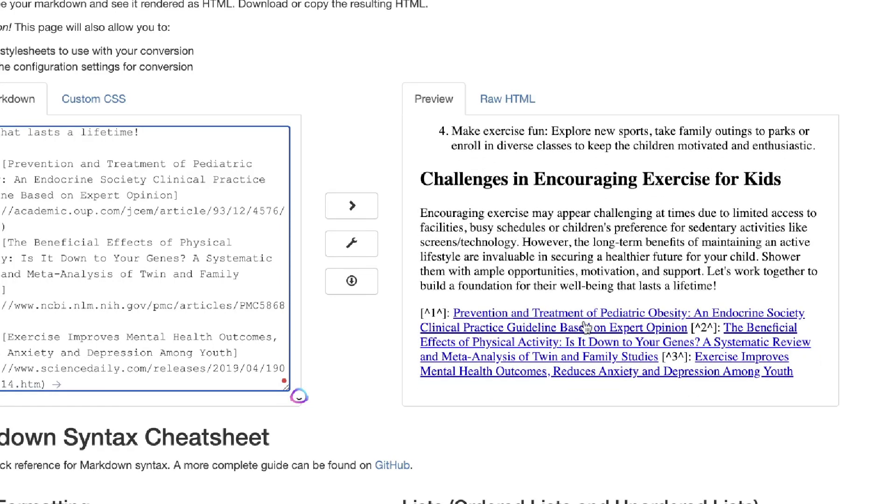
{"action": "scroll", "coordinate": [741, 317], "scroll_direction": "up", "scroll_amount": 10}
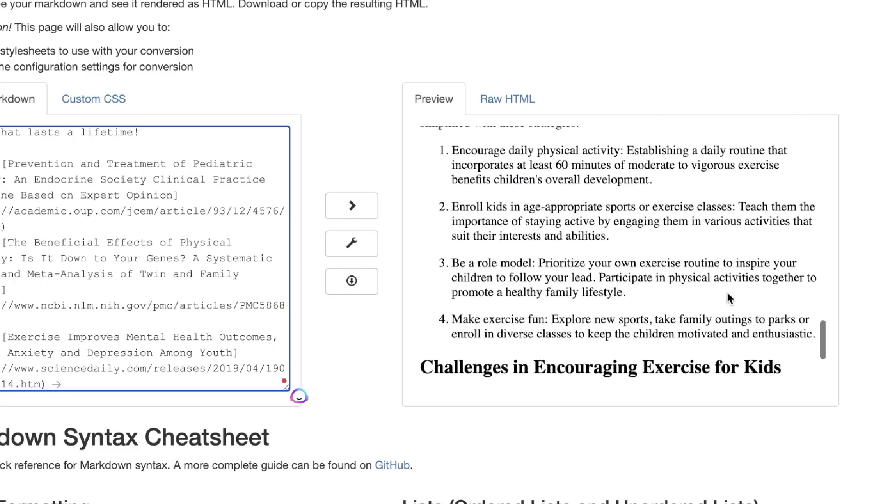
{"action": "scroll", "coordinate": [728, 296], "scroll_direction": "up", "scroll_amount": 10}
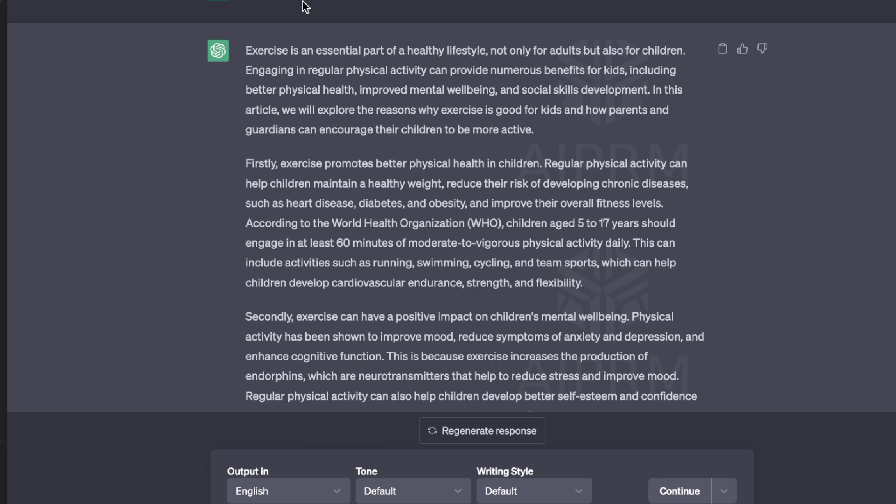
Step: In ChatGPT, read through the plain-text article on exercise for kids, from its introduction to its conclusion and the following markdown prompt
{"action": "scroll", "coordinate": [285, 47], "scroll_direction": "down", "scroll_amount": 1}
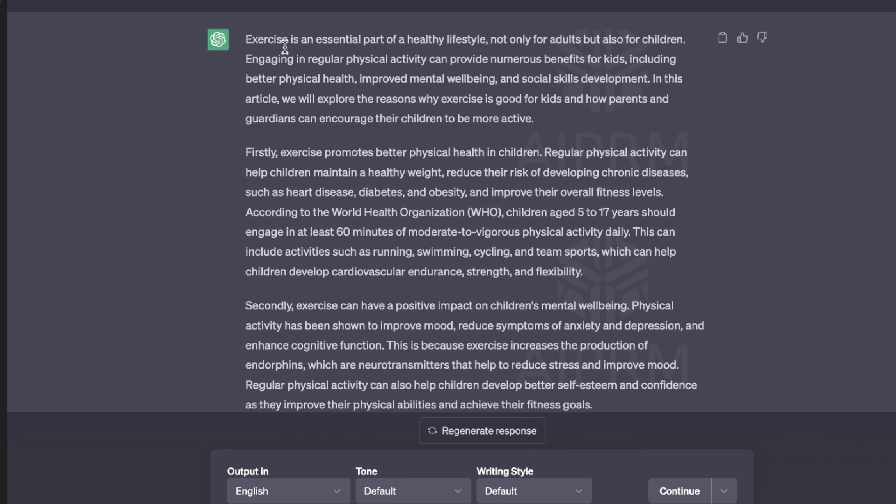
{"action": "scroll", "coordinate": [284, 47], "scroll_direction": "down", "scroll_amount": 2}
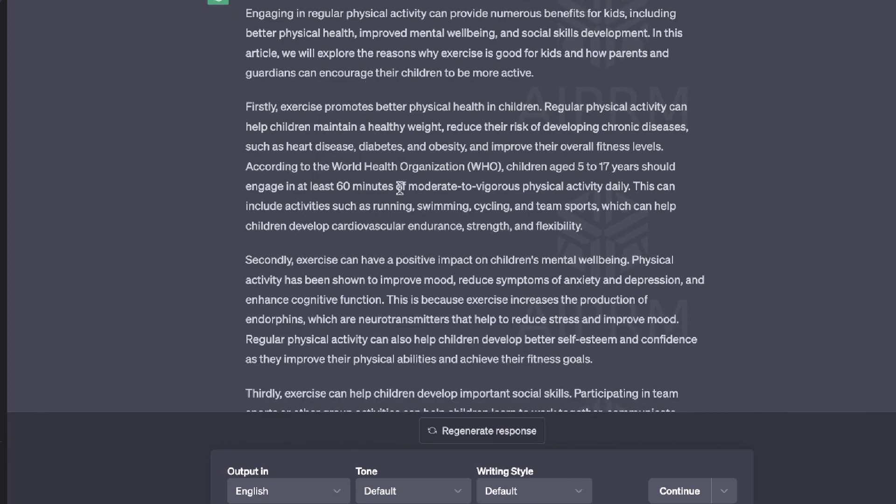
{"action": "scroll", "coordinate": [432, 152], "scroll_direction": "down", "scroll_amount": 5}
{"action": "scroll", "coordinate": [434, 163], "scroll_direction": "down", "scroll_amount": 5}
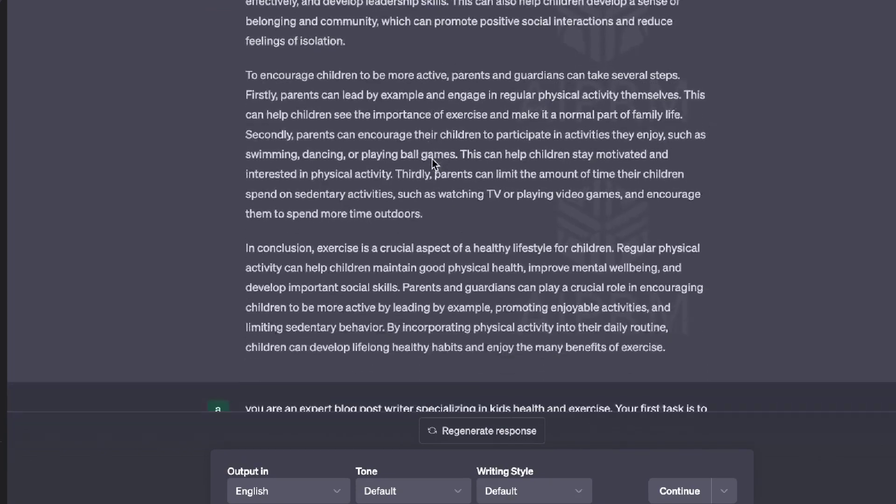
{"action": "scroll", "coordinate": [434, 164], "scroll_direction": "up", "scroll_amount": 6}
{"action": "scroll", "coordinate": [434, 164], "scroll_direction": "up", "scroll_amount": 6}
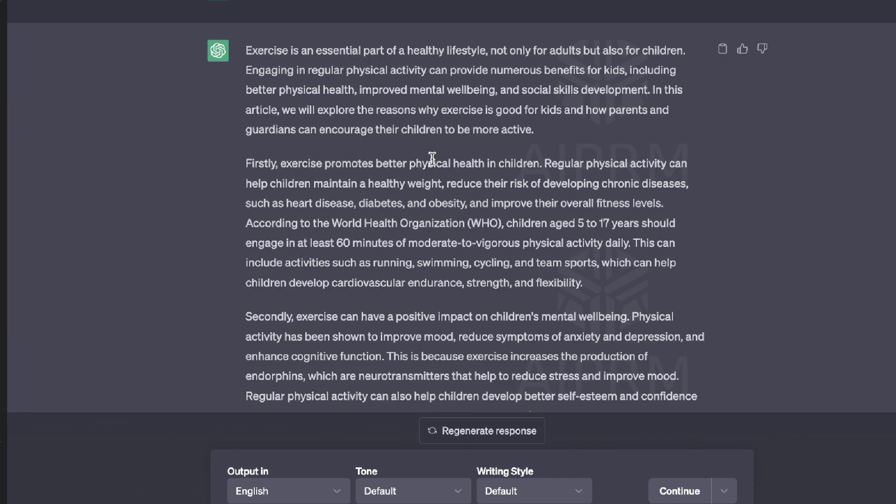
{"action": "scroll", "coordinate": [432, 158], "scroll_direction": "down", "scroll_amount": 20}
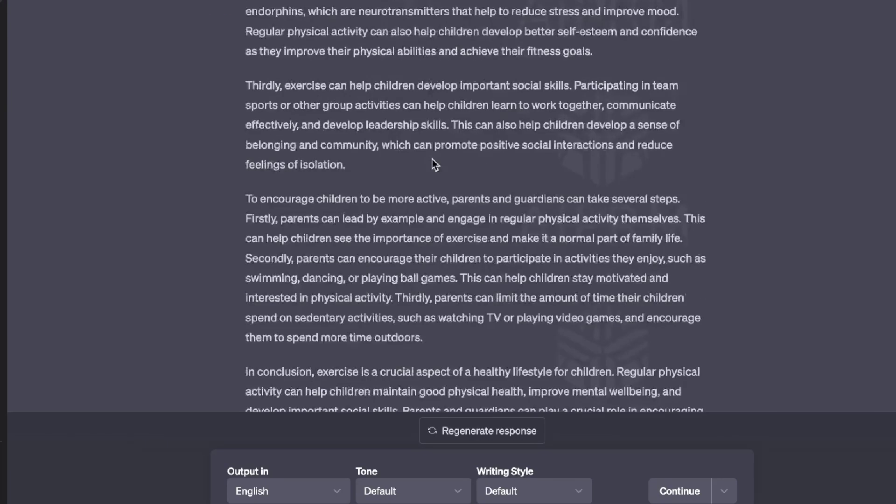
{"action": "scroll", "coordinate": [432, 159], "scroll_direction": "down", "scroll_amount": 1}
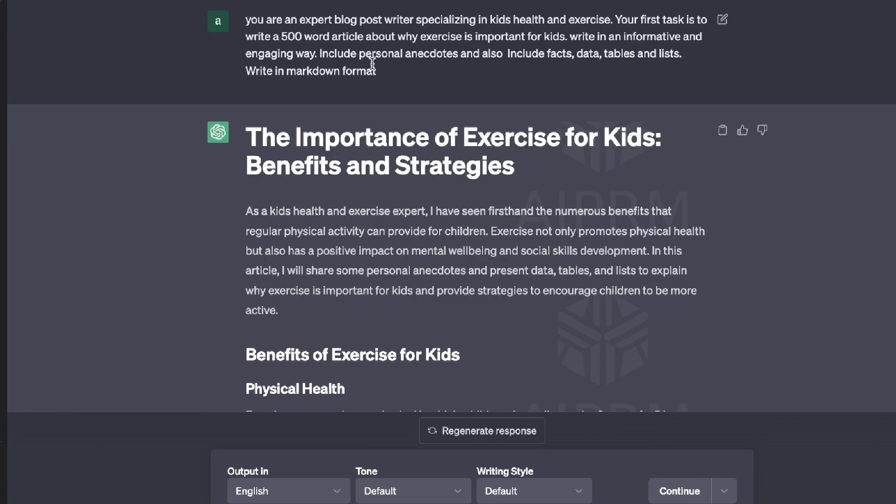
Step: Select the article "The Importance of Exercise for Kids: Benefits and Strategies" through its conclusion and check its length with Word Counter Plus
{"action": "scroll", "coordinate": [372, 63], "scroll_direction": "down", "scroll_amount": 3}
{"action": "left_click_drag", "start_coordinate": [246, 11], "coordinate": [477, 402]}
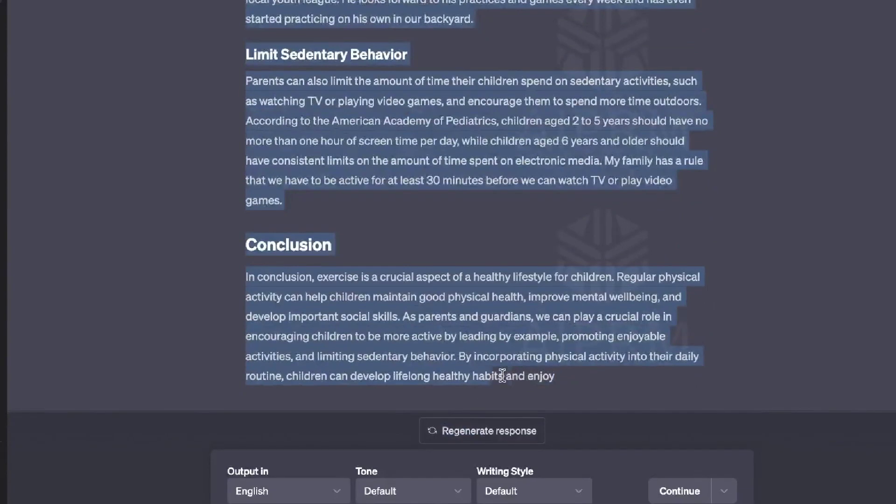
{"action": "right_click", "coordinate": [473, 337]}
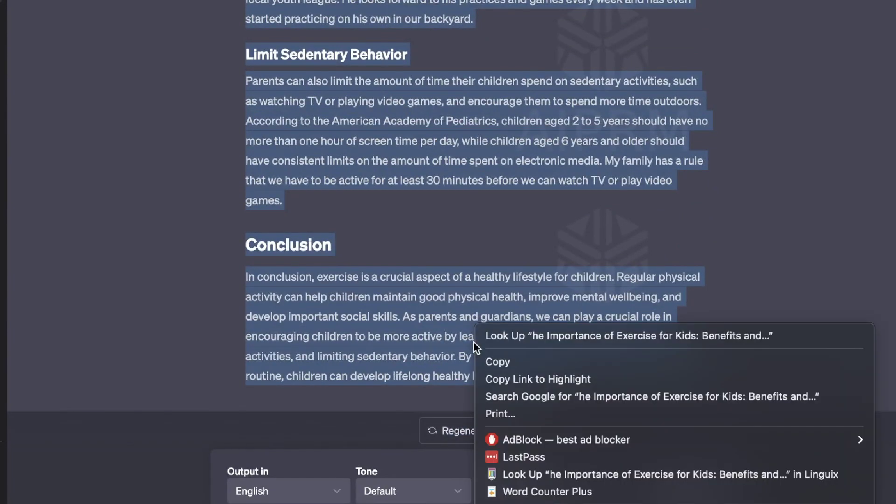
{"action": "left_click", "coordinate": [515, 492]}
{"action": "left_click", "coordinate": [454, 173]}
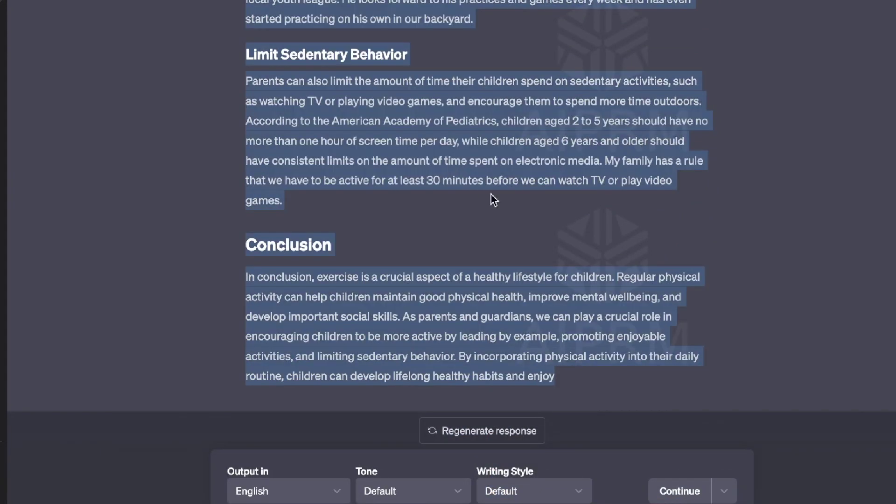
Step: Clear the text selection and review the ChatGPT markdown article's benefits, strategies and conclusion sections for personal anecdotes, data, tables and lists
{"action": "scroll", "coordinate": [492, 207], "scroll_direction": "up", "scroll_amount": 15}
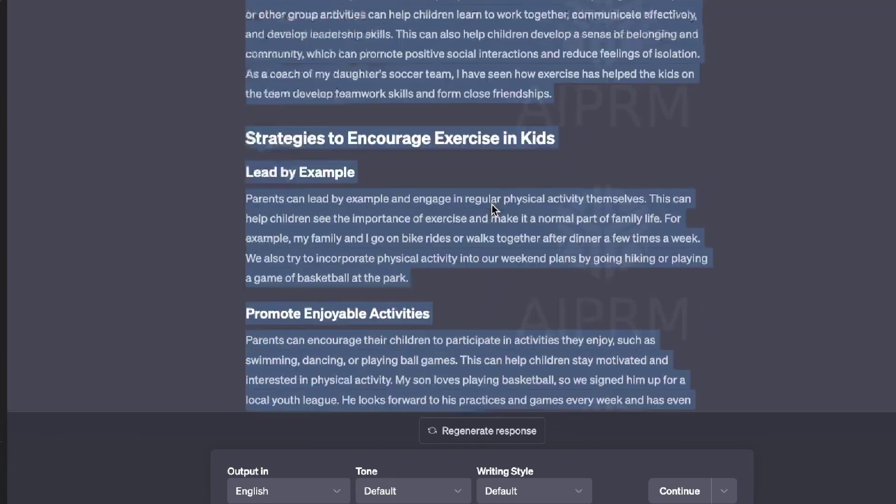
{"action": "scroll", "coordinate": [464, 52], "scroll_direction": "up", "scroll_amount": 7}
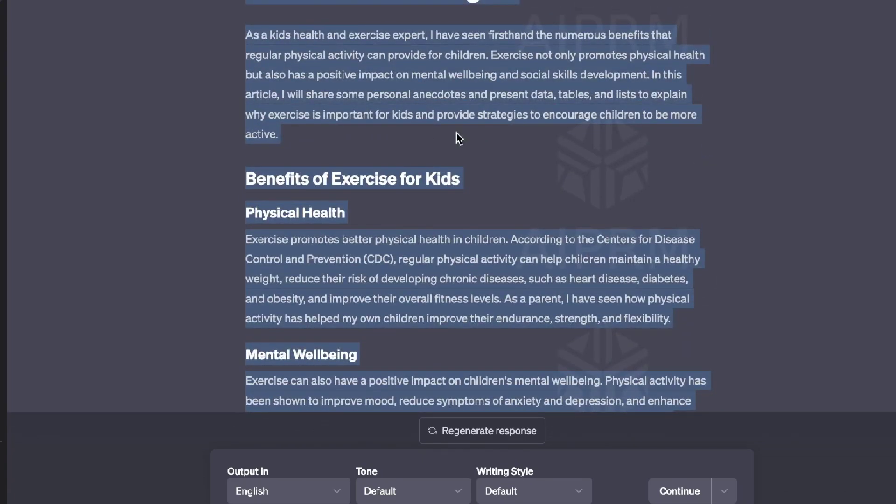
{"action": "scroll", "coordinate": [456, 133], "scroll_direction": "down", "scroll_amount": 12}
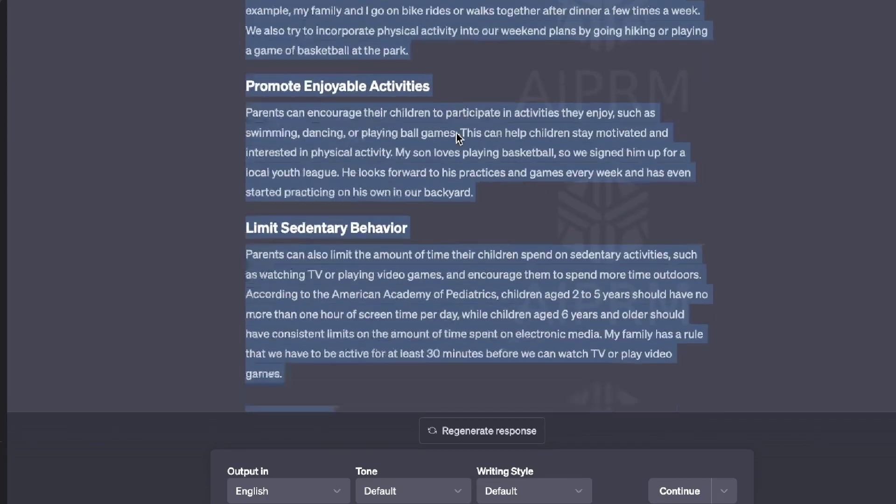
{"action": "scroll", "coordinate": [457, 133], "scroll_direction": "down", "scroll_amount": 3}
{"action": "left_click", "coordinate": [456, 133]}
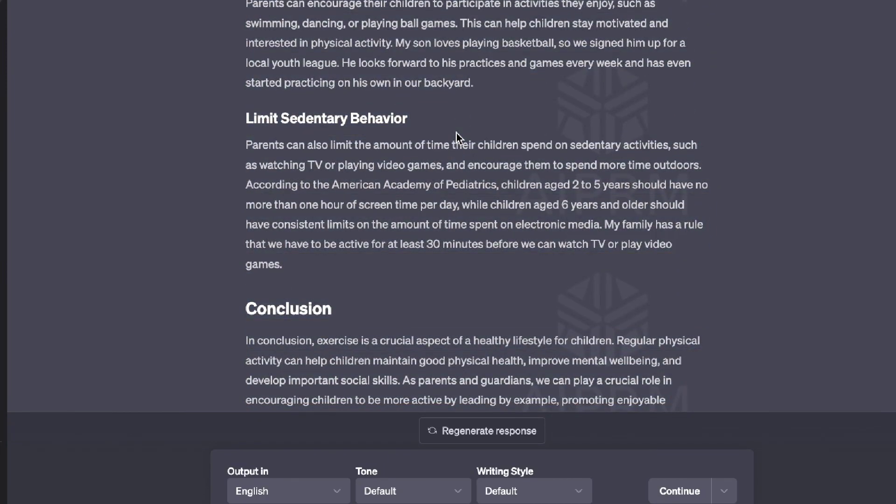
{"action": "scroll", "coordinate": [481, 201], "scroll_direction": "down", "scroll_amount": 1}
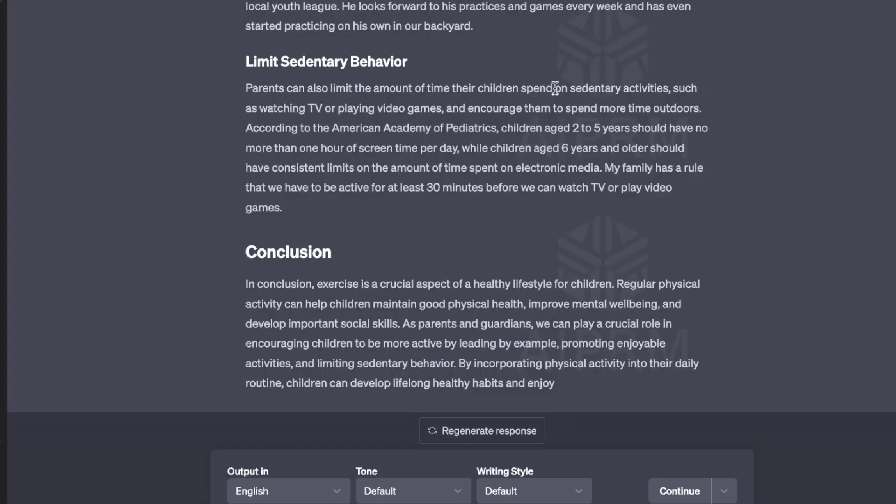
{"action": "scroll", "coordinate": [556, 87], "scroll_direction": "up", "scroll_amount": 10}
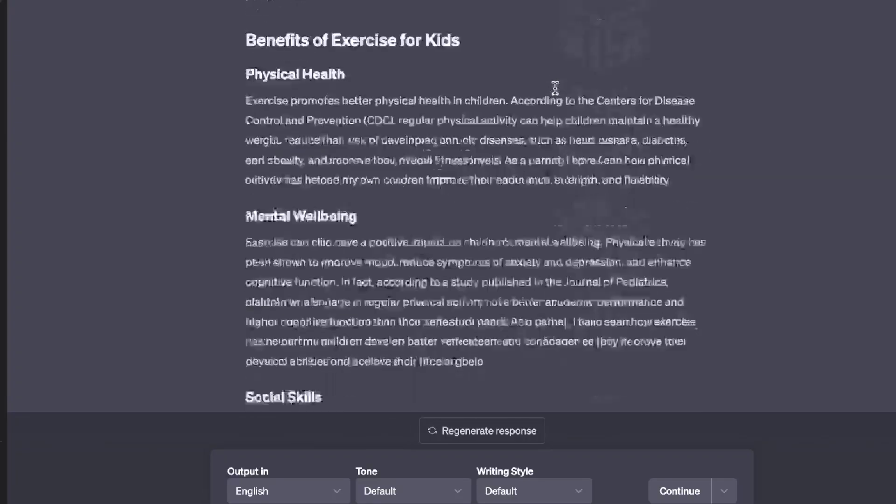
{"action": "scroll", "coordinate": [555, 86], "scroll_direction": "down", "scroll_amount": 15}
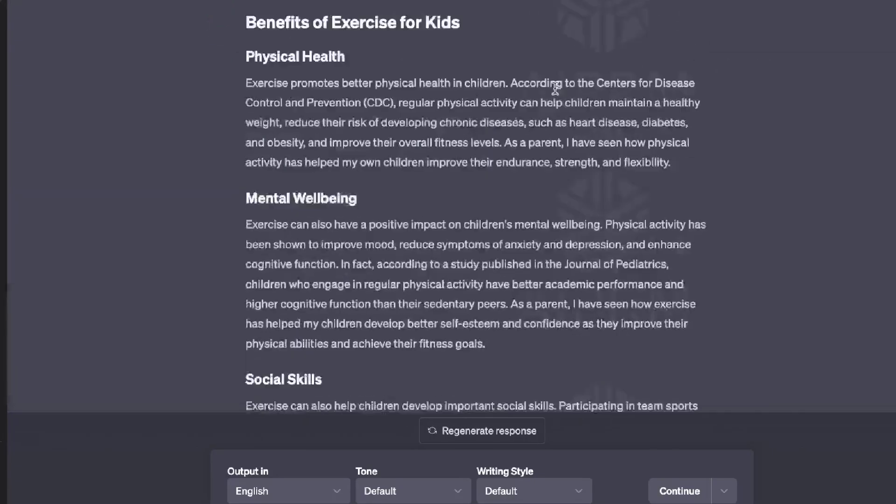
{"action": "scroll", "coordinate": [556, 86], "scroll_direction": "down", "scroll_amount": 3}
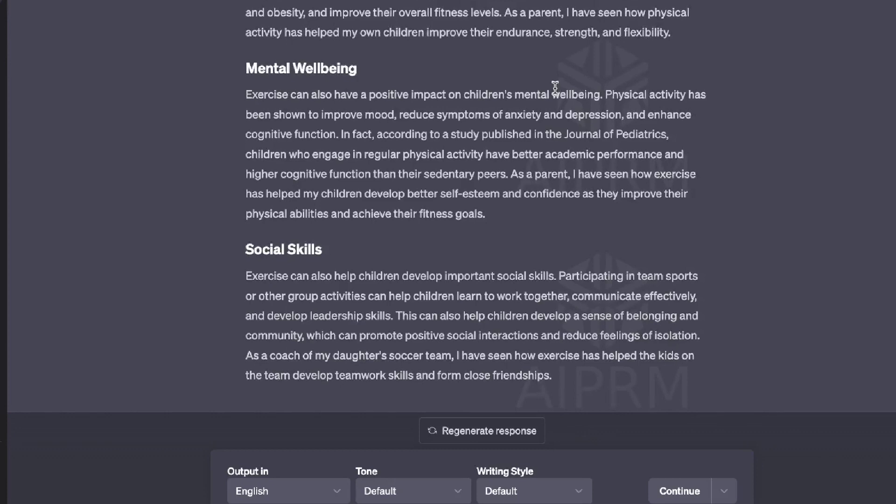
{"action": "scroll", "coordinate": [556, 87], "scroll_direction": "down", "scroll_amount": 3}
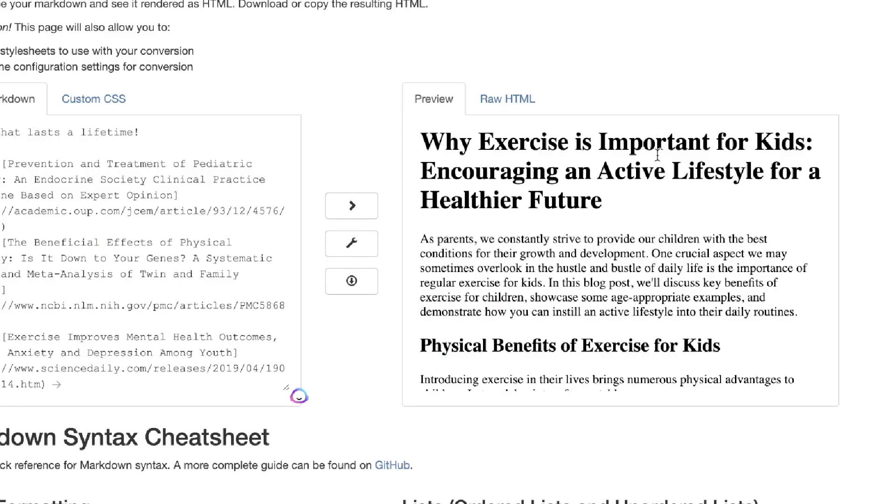
Step: Back in the Markdown to HTML converter, examine the expanded article preview with its subheadings, added tables, bolded strategies and source links
{"action": "scroll", "coordinate": [658, 155], "scroll_direction": "down", "scroll_amount": 5}
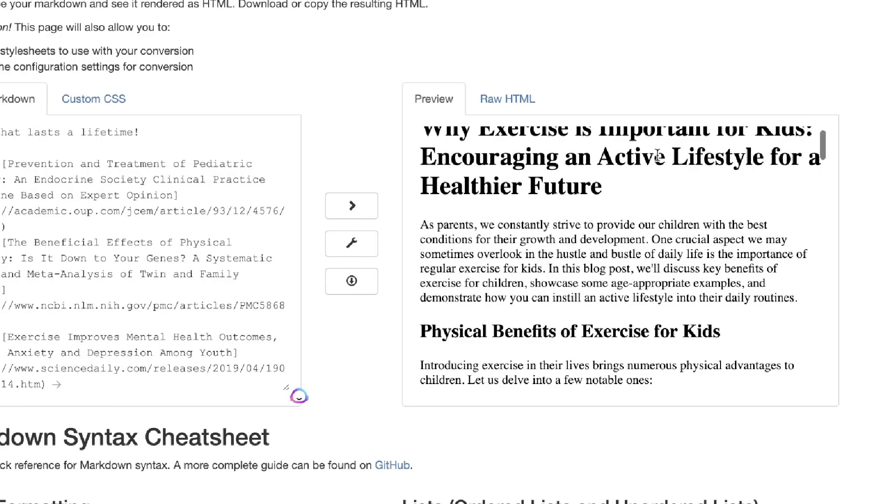
{"action": "scroll", "coordinate": [657, 204], "scroll_direction": "up", "scroll_amount": 5}
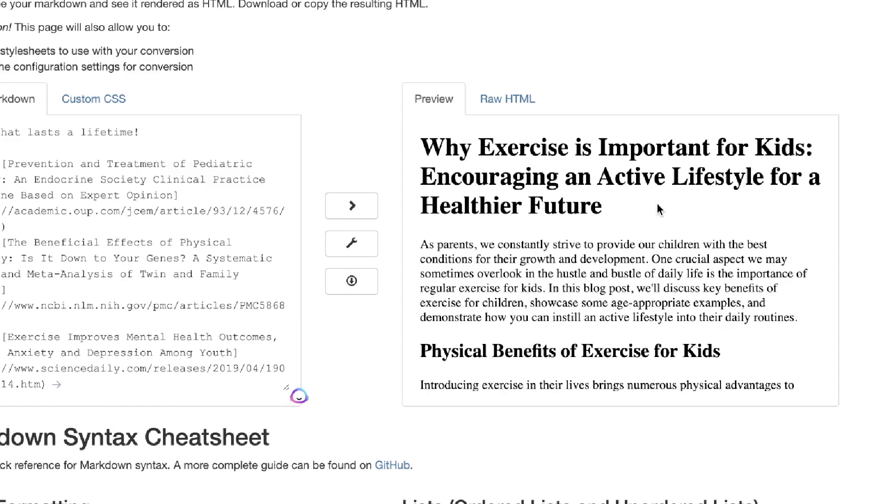
{"action": "scroll", "coordinate": [660, 209], "scroll_direction": "down", "scroll_amount": 4}
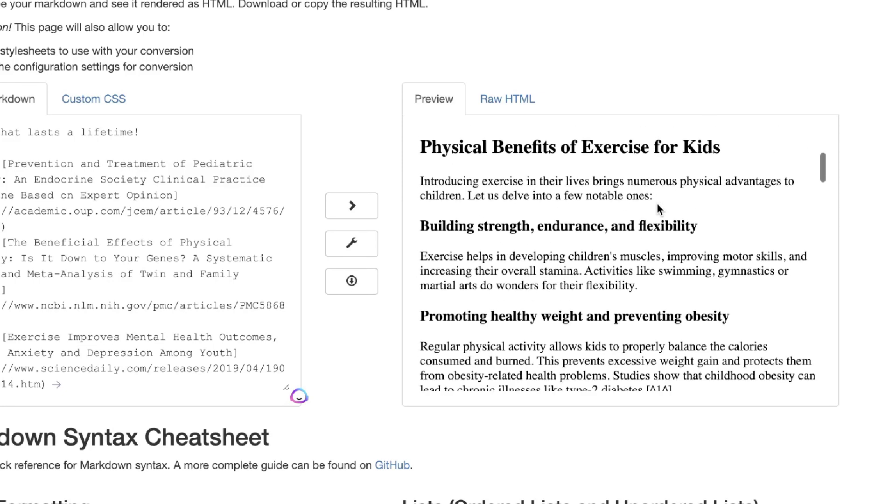
{"action": "scroll", "coordinate": [659, 208], "scroll_direction": "down", "scroll_amount": 4}
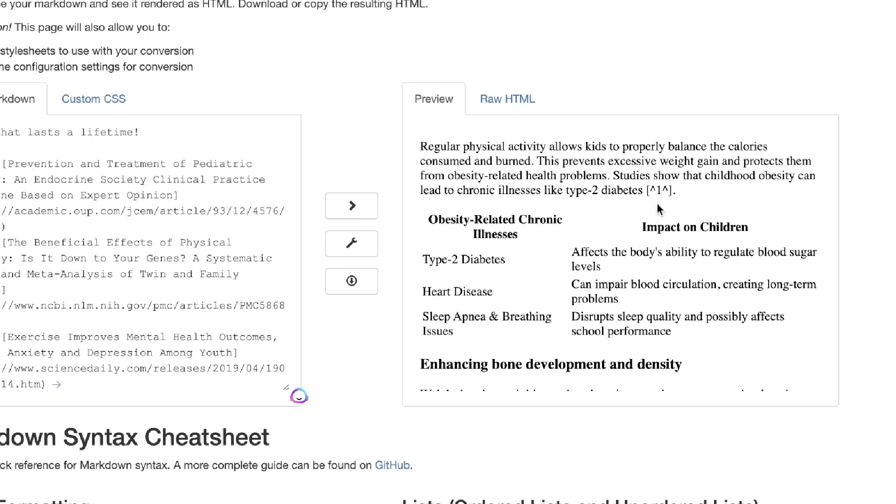
{"action": "scroll", "coordinate": [659, 208], "scroll_direction": "down", "scroll_amount": 2}
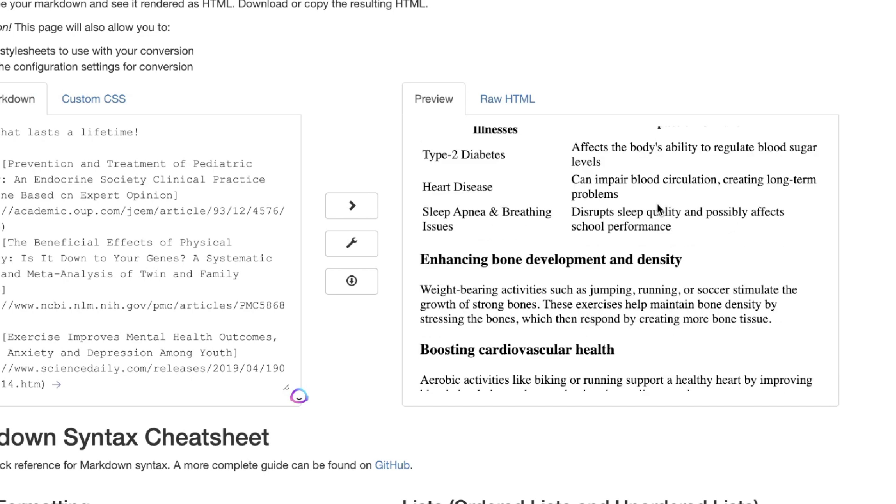
{"action": "scroll", "coordinate": [658, 209], "scroll_direction": "down", "scroll_amount": 2}
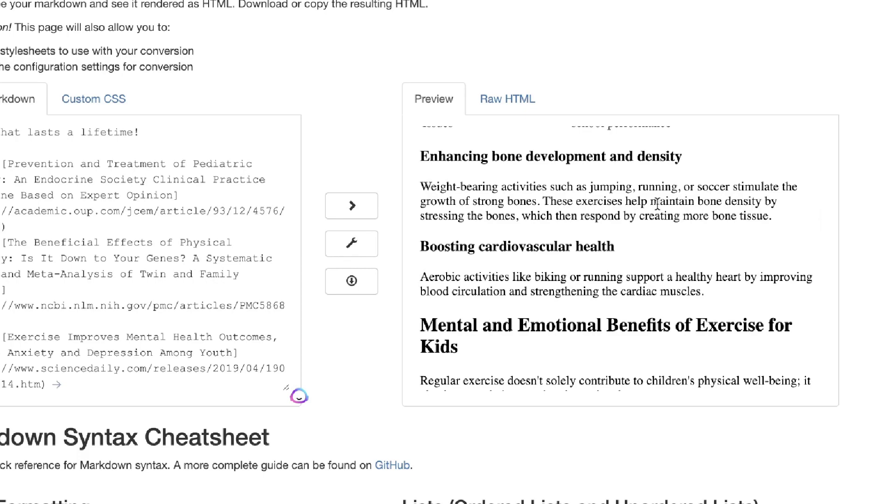
{"action": "scroll", "coordinate": [657, 204], "scroll_direction": "down", "scroll_amount": 10}
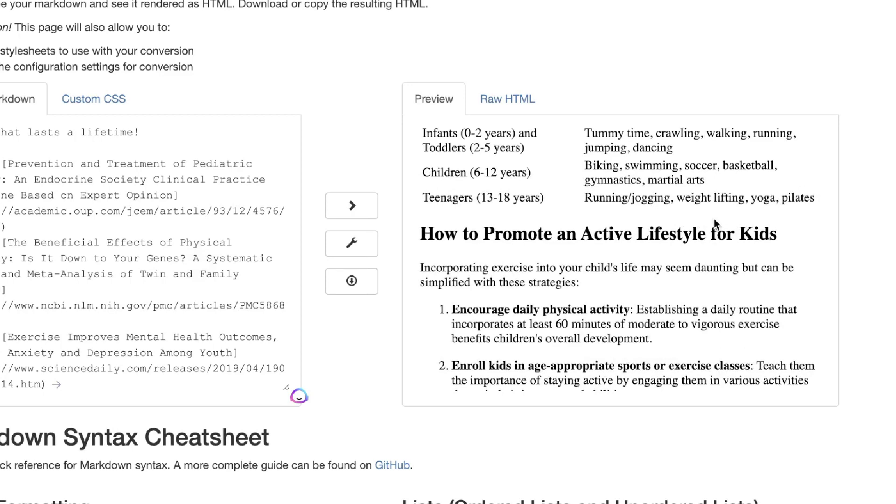
{"action": "scroll", "coordinate": [714, 220], "scroll_direction": "down", "scroll_amount": 4}
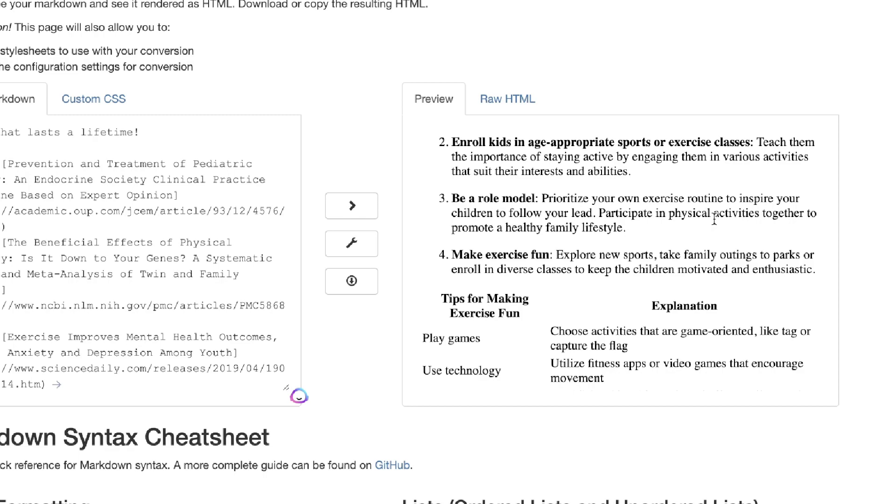
{"action": "scroll", "coordinate": [714, 219], "scroll_direction": "down", "scroll_amount": 10}
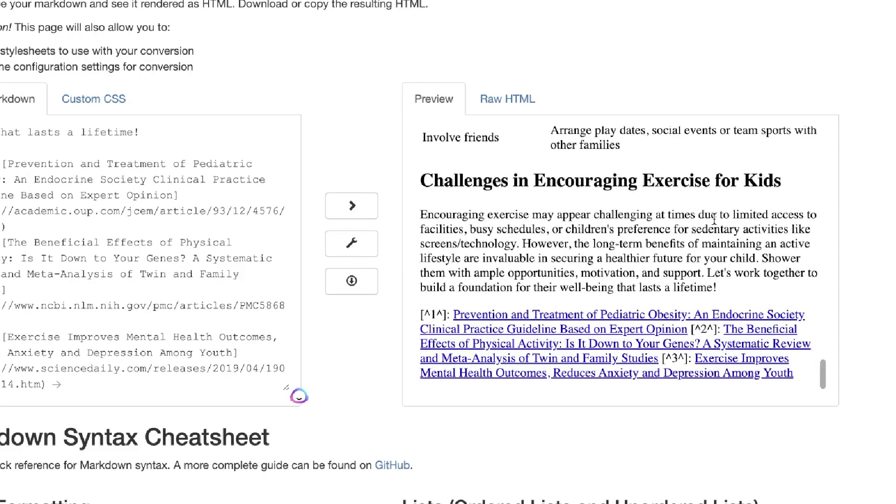
{"action": "scroll", "coordinate": [714, 219], "scroll_direction": "up", "scroll_amount": 10}
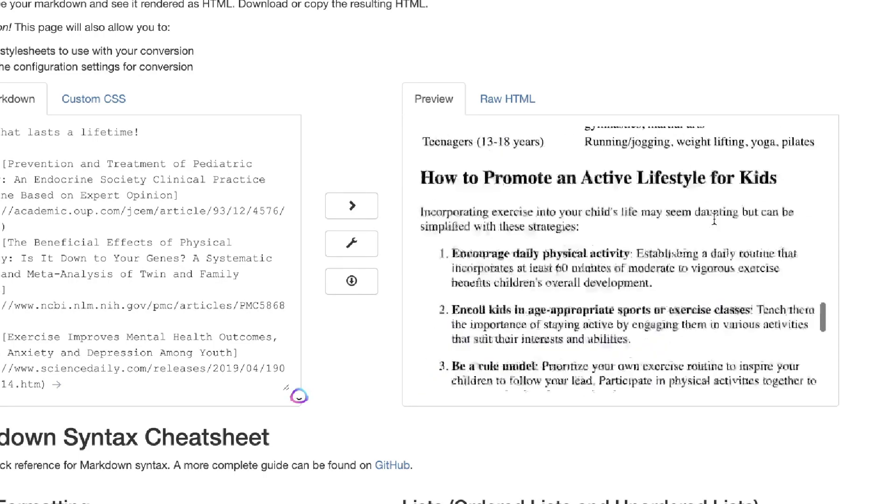